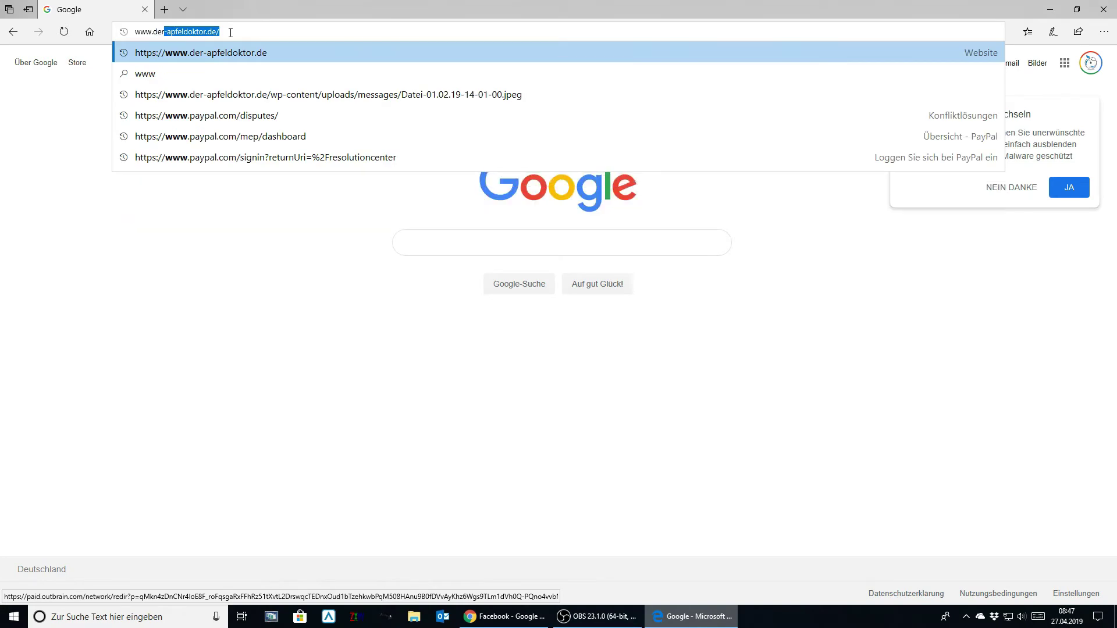
pyautogui.press('Return')
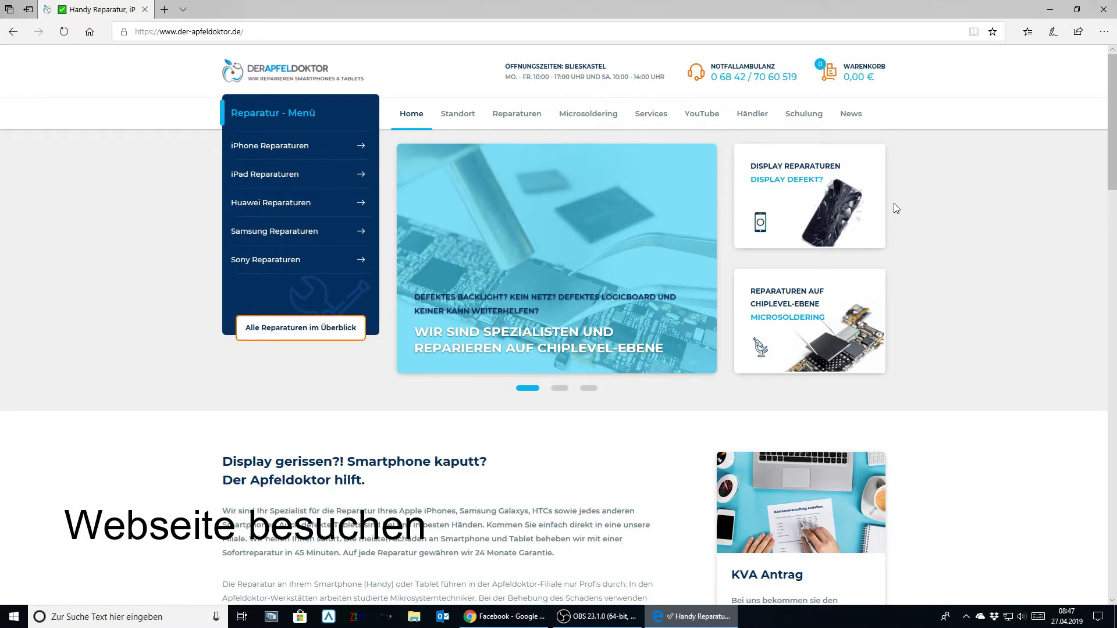
# - Filter Reparaturen by Apple and iPhone 7, then go to page 2 of the listings
pyautogui.click(516, 119)
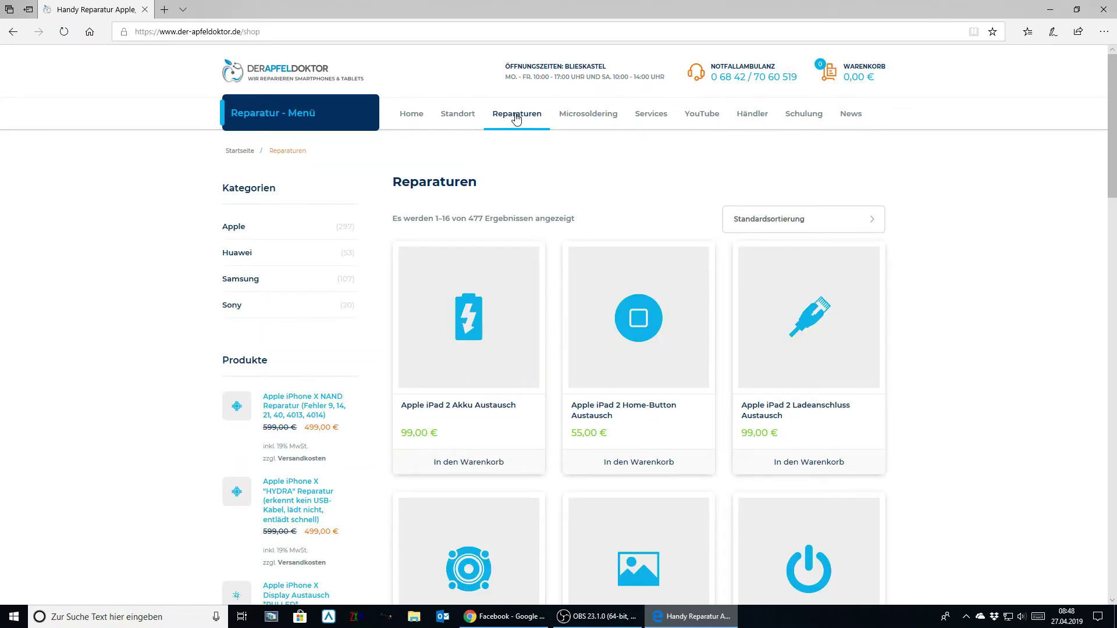
pyautogui.click(244, 227)
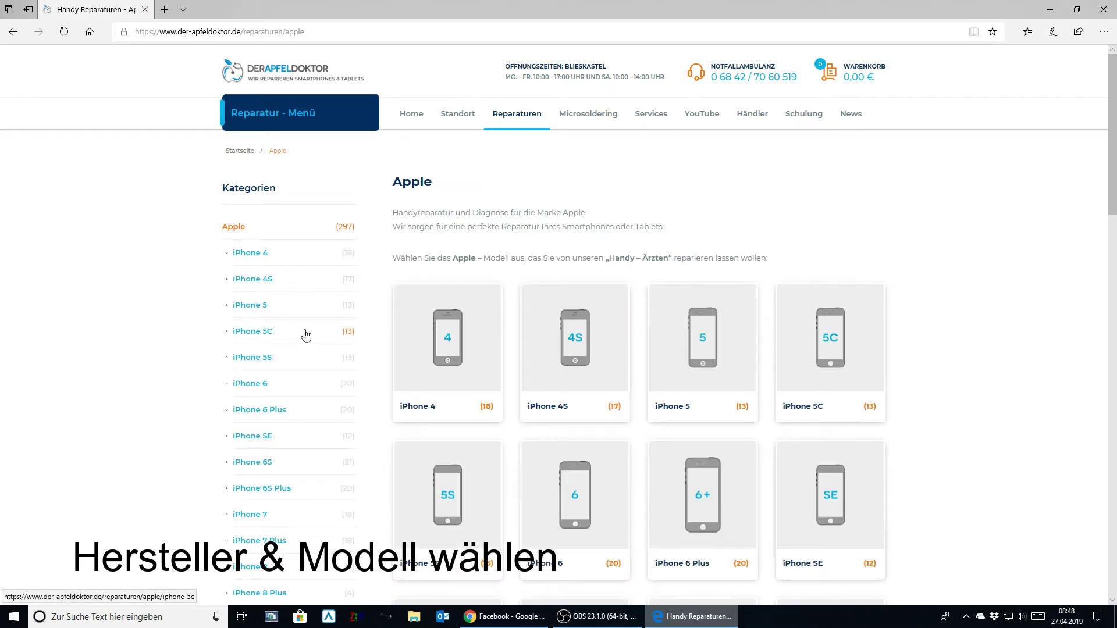
pyautogui.click(256, 522)
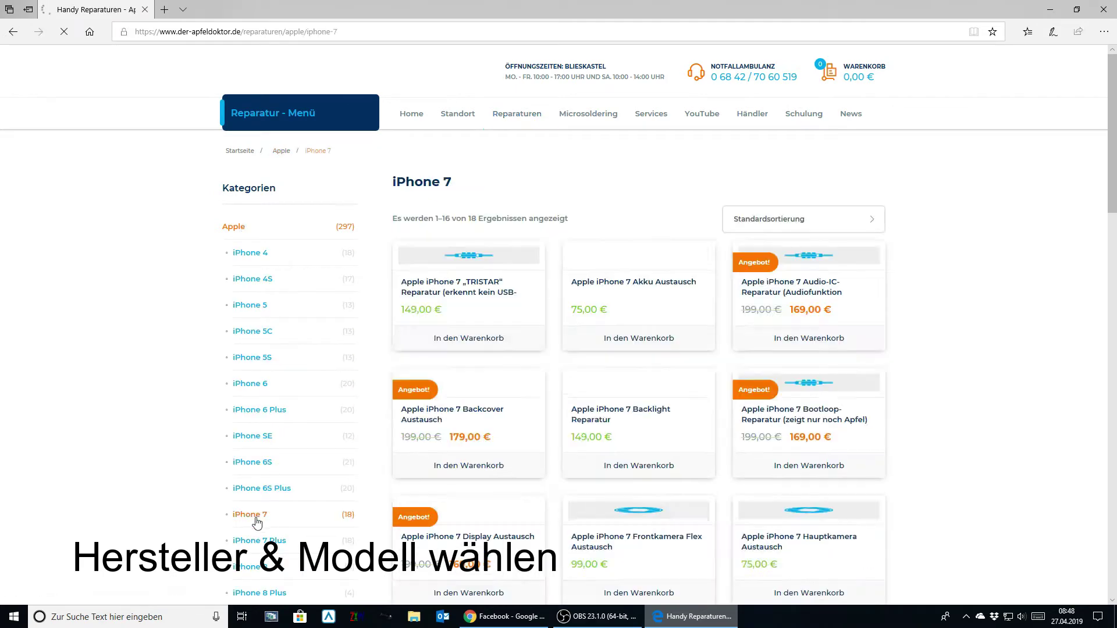
pyautogui.scroll(-7, 817, 404)
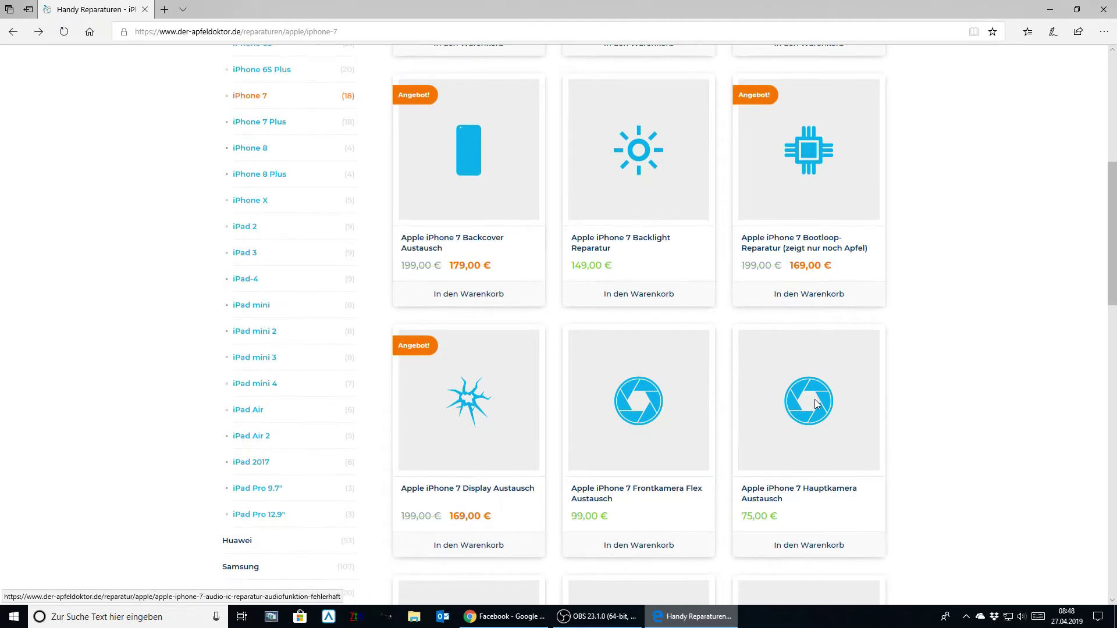
pyautogui.scroll(-17, 815, 401)
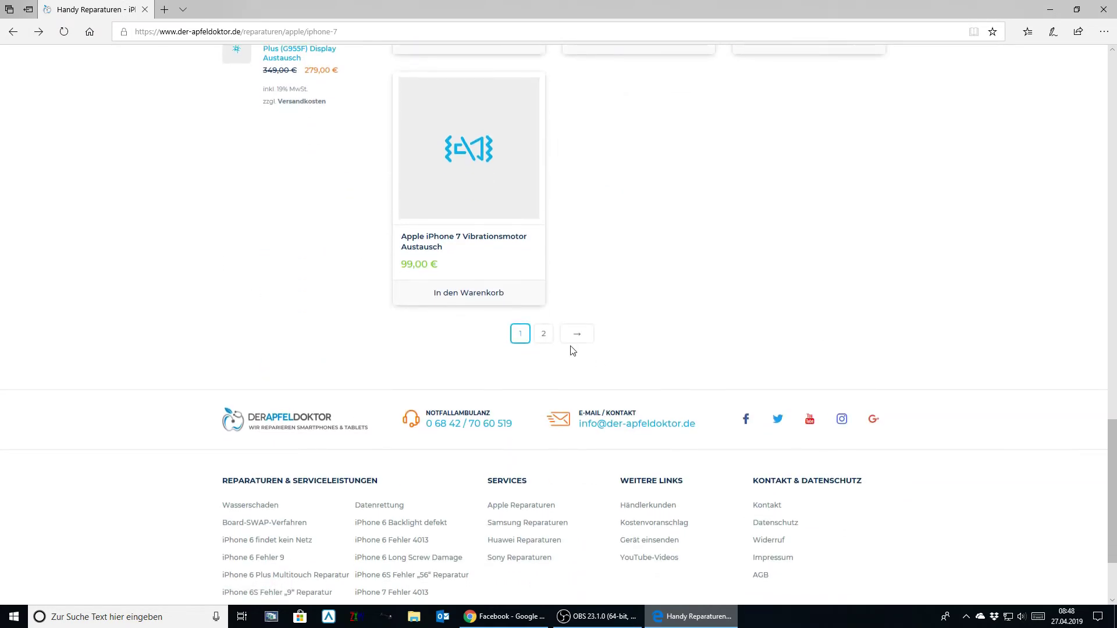
pyautogui.click(575, 344)
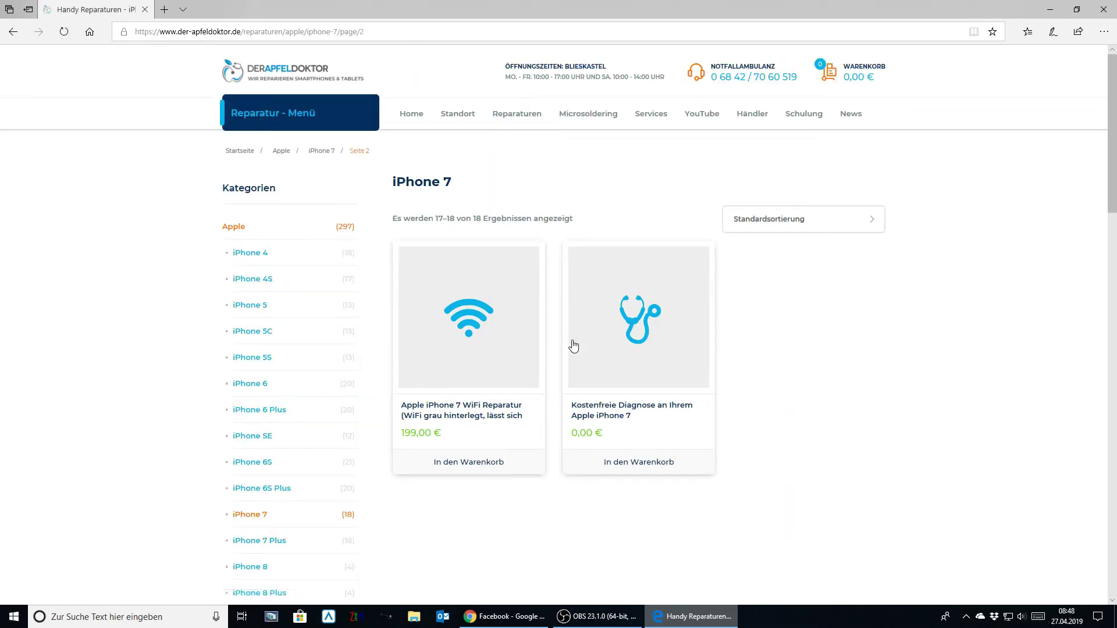
# - Add 'Kostenfreie Diagnose an Ihrem Apple iPhone 7' to the cart and proceed to Weiter zur Kasse
pyautogui.click(668, 334)
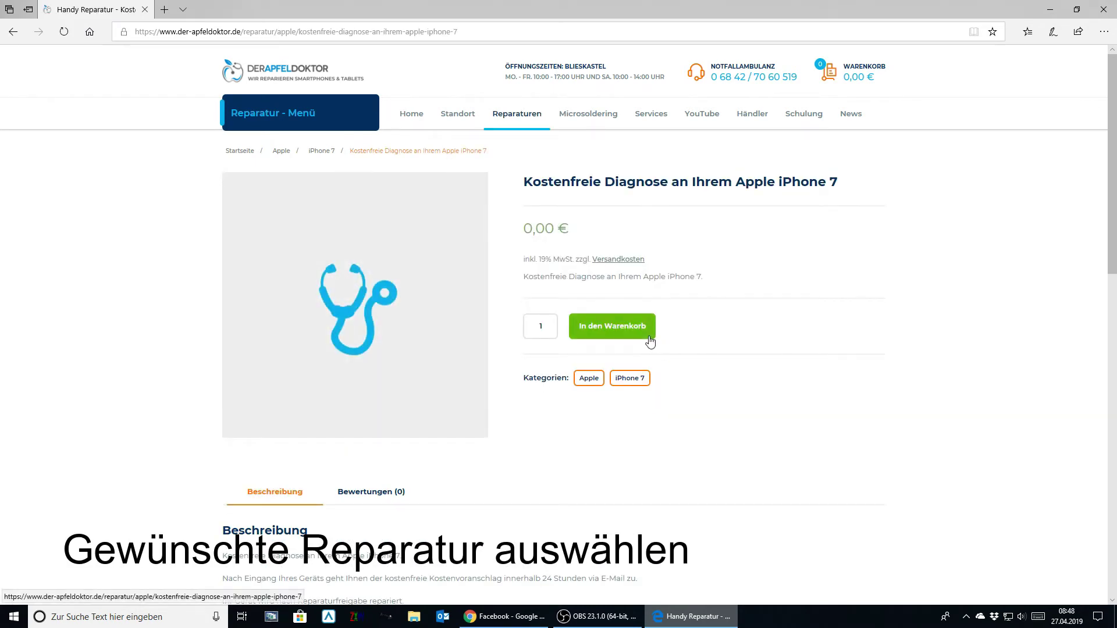
pyautogui.click(649, 342)
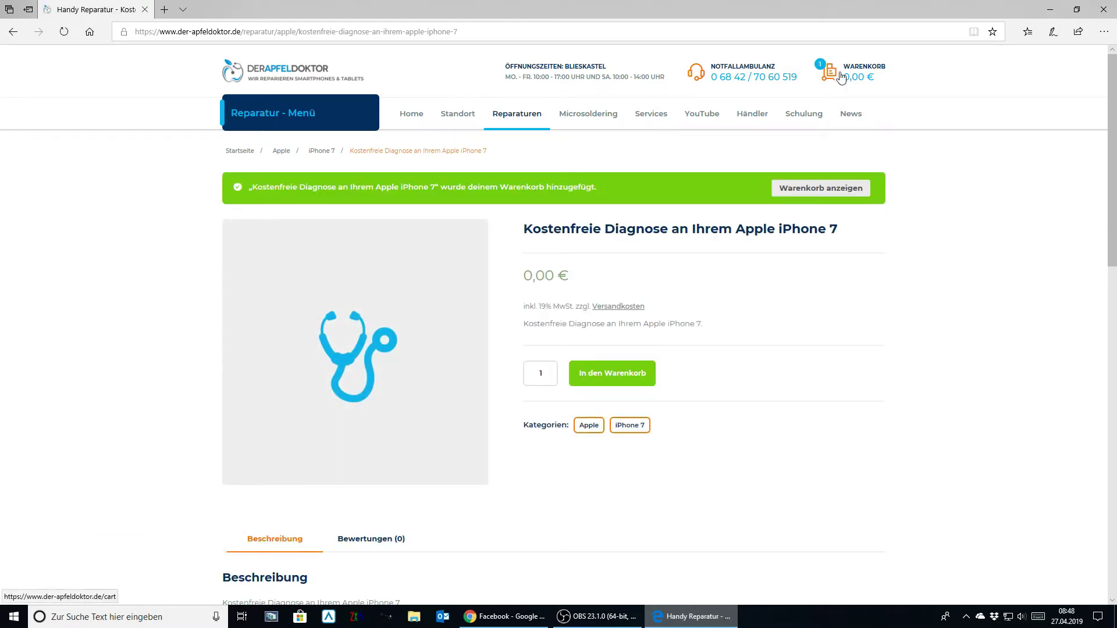
pyautogui.click(803, 195)
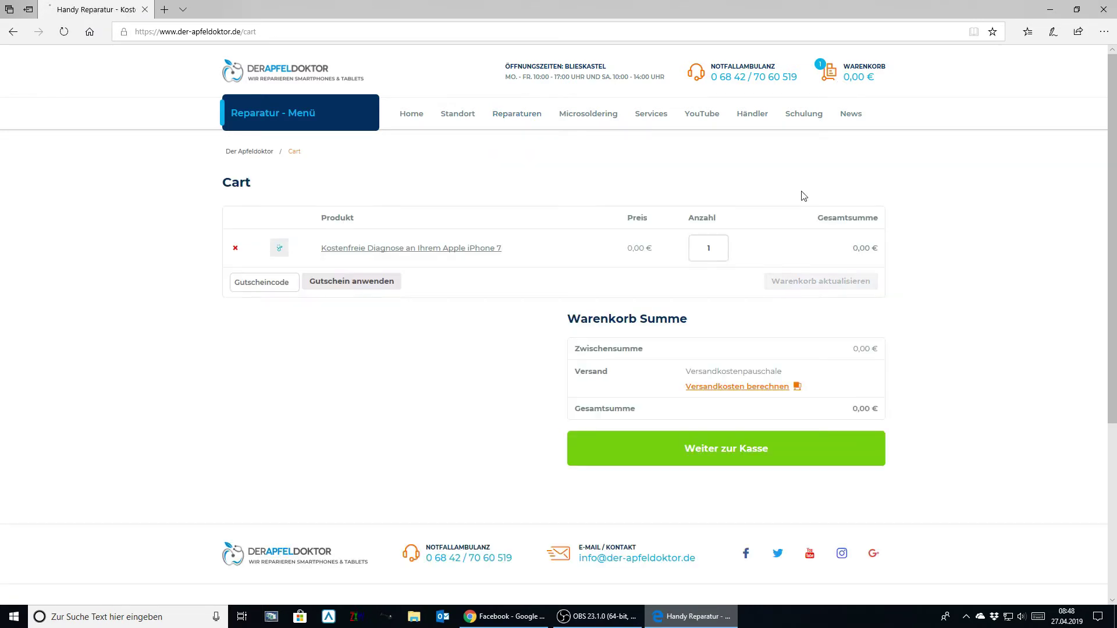
pyautogui.click(821, 462)
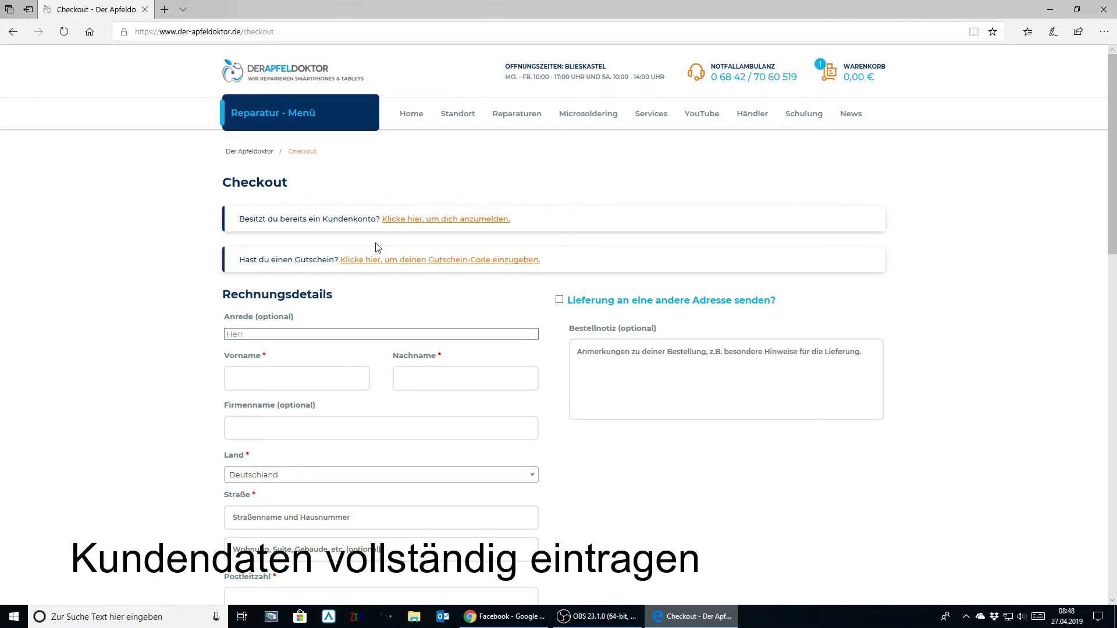
# - Choose Herr as salutation, enter the customer's first and last name, and leave company name empty
pyautogui.click(267, 336)
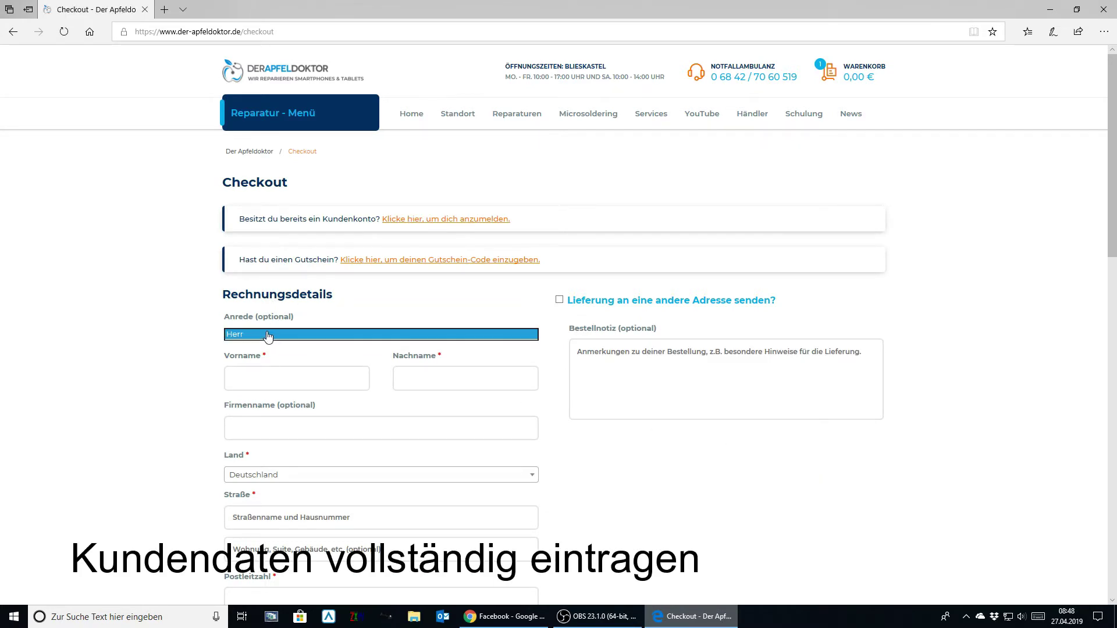
pyautogui.click(256, 374)
pyautogui.write('Max')
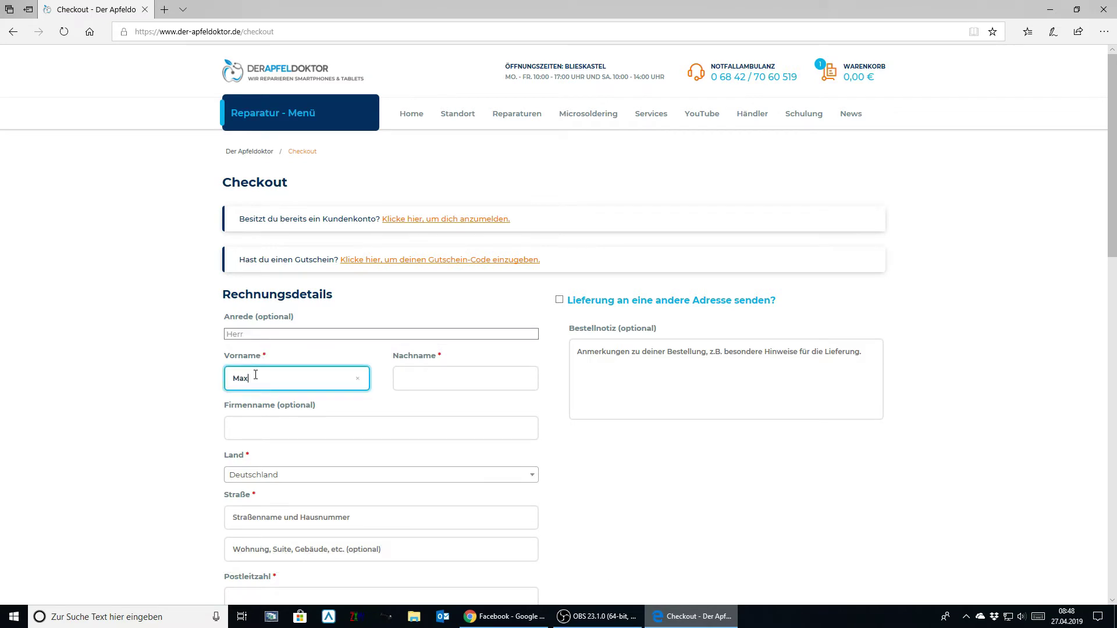
pyautogui.press('Tab')
pyautogui.write('Musrte')
pyautogui.press('BackSpace')
pyautogui.press('BackSpace')
pyautogui.press('BackSpace')
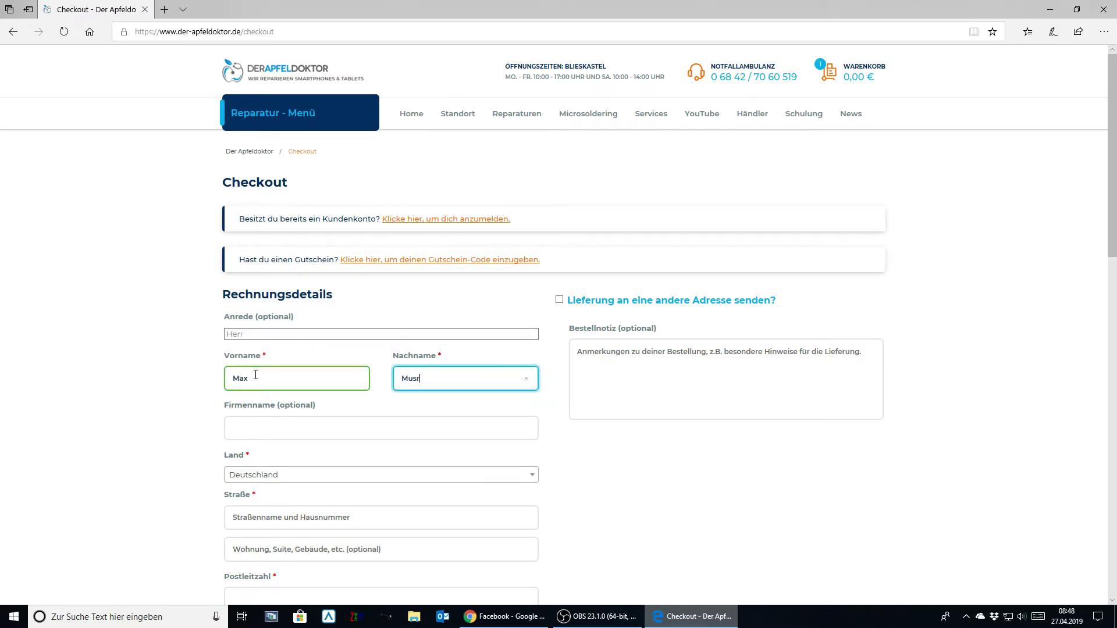
pyautogui.write('termann')
pyautogui.press('Tab')
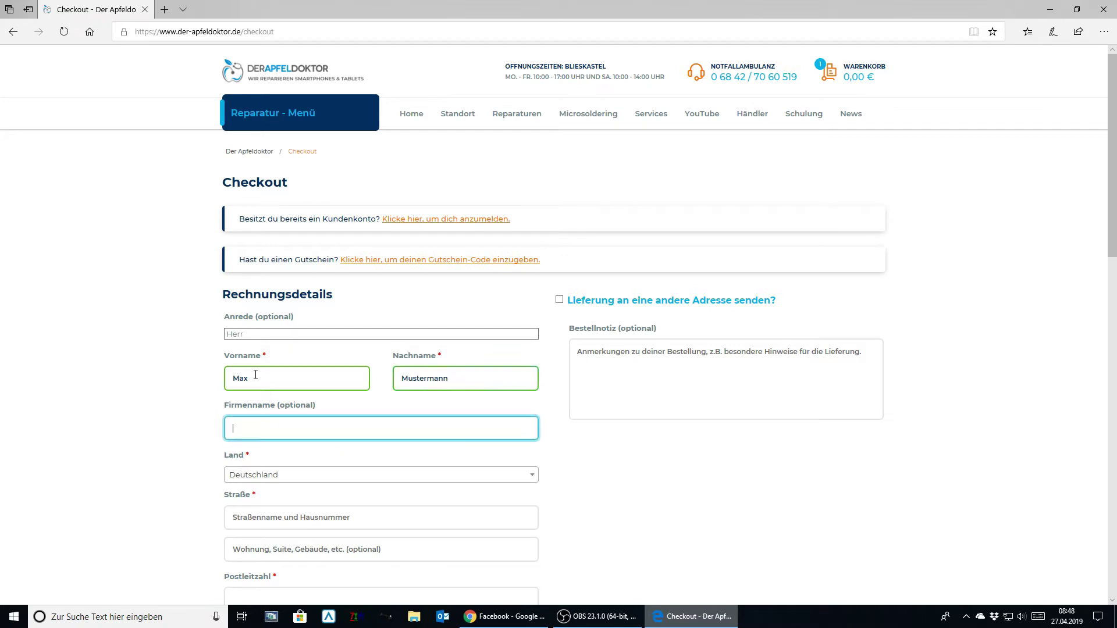
pyautogui.press('Tab')
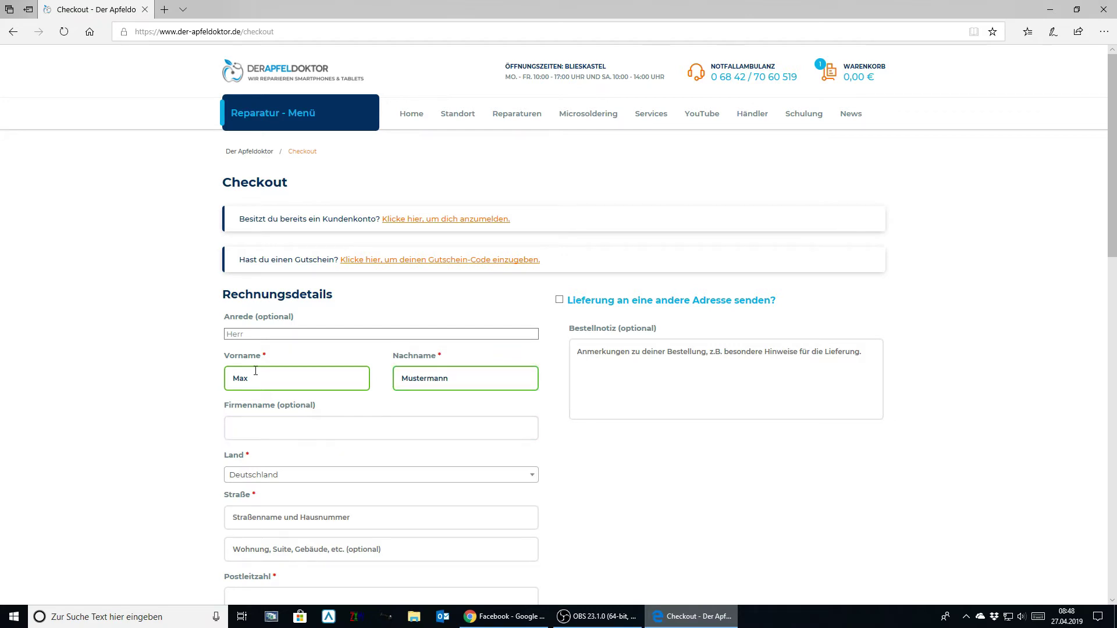
# - Enter the customer's street, postcode, town, phone number and e-mail address
pyautogui.scroll(-5, 256, 371)
pyautogui.click(268, 181)
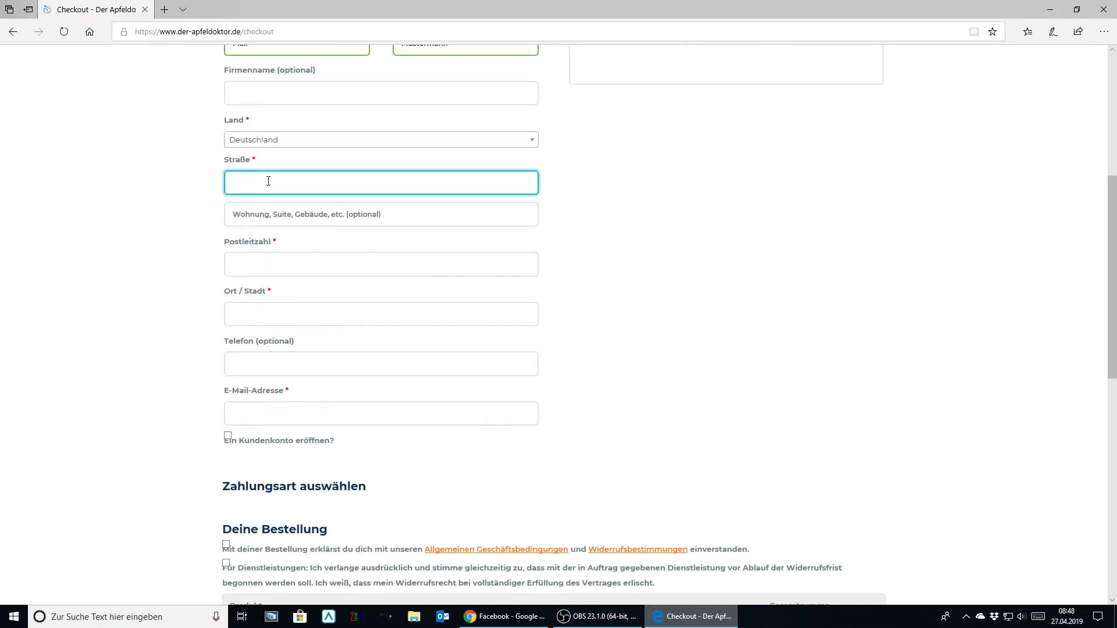
pyautogui.write('Musterstraße')
pyautogui.press('Tab')
pyautogui.press('Tab')
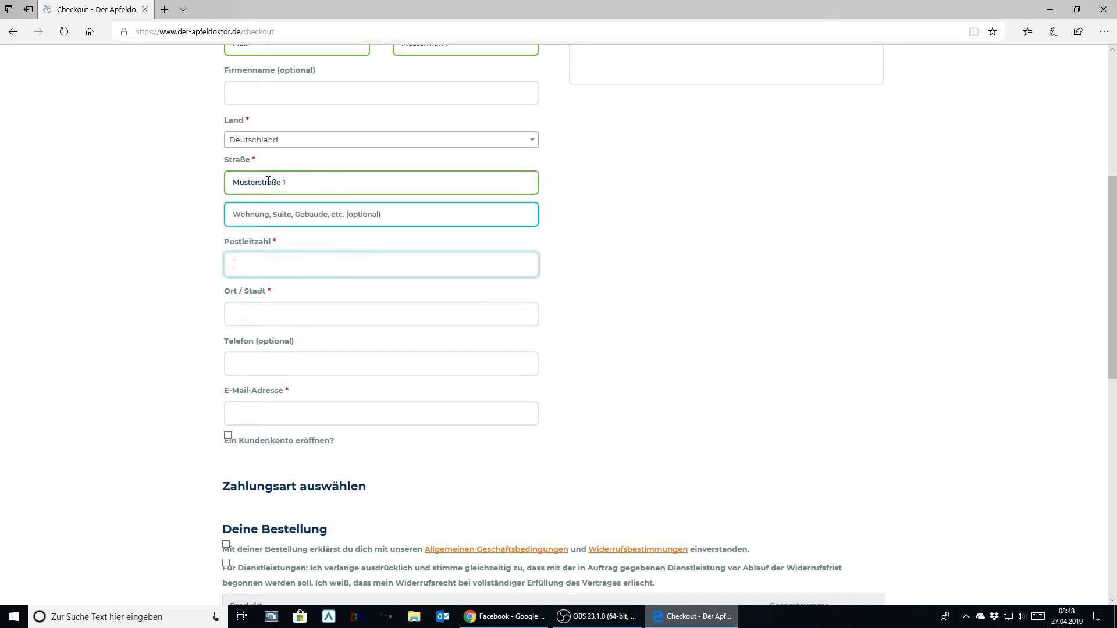
pyautogui.write('66666')
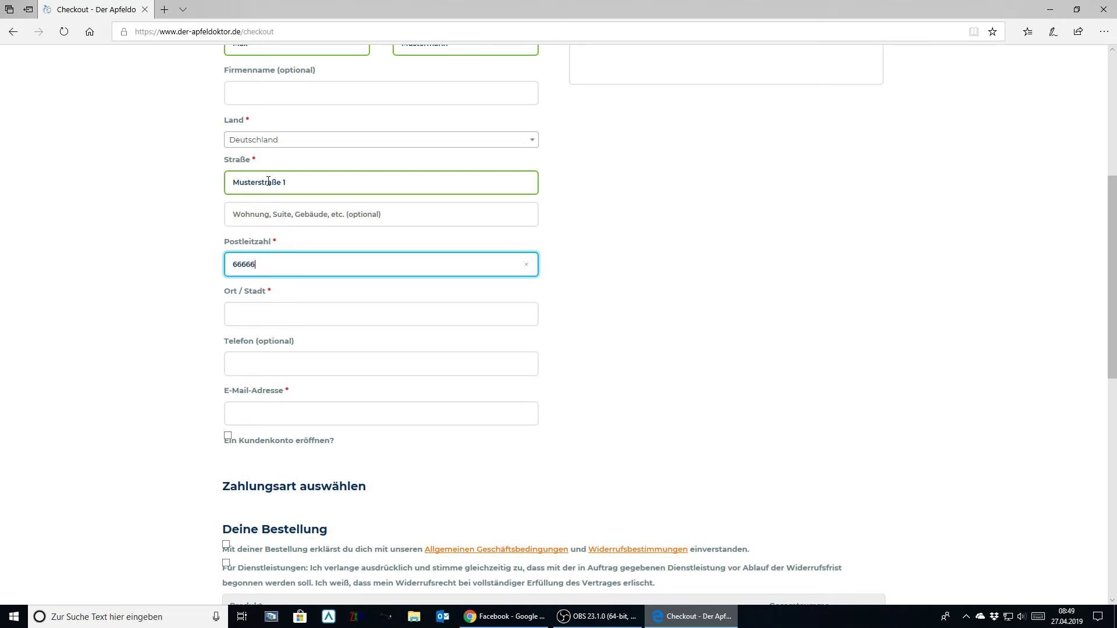
pyautogui.press('Tab')
pyautogui.write('Must')
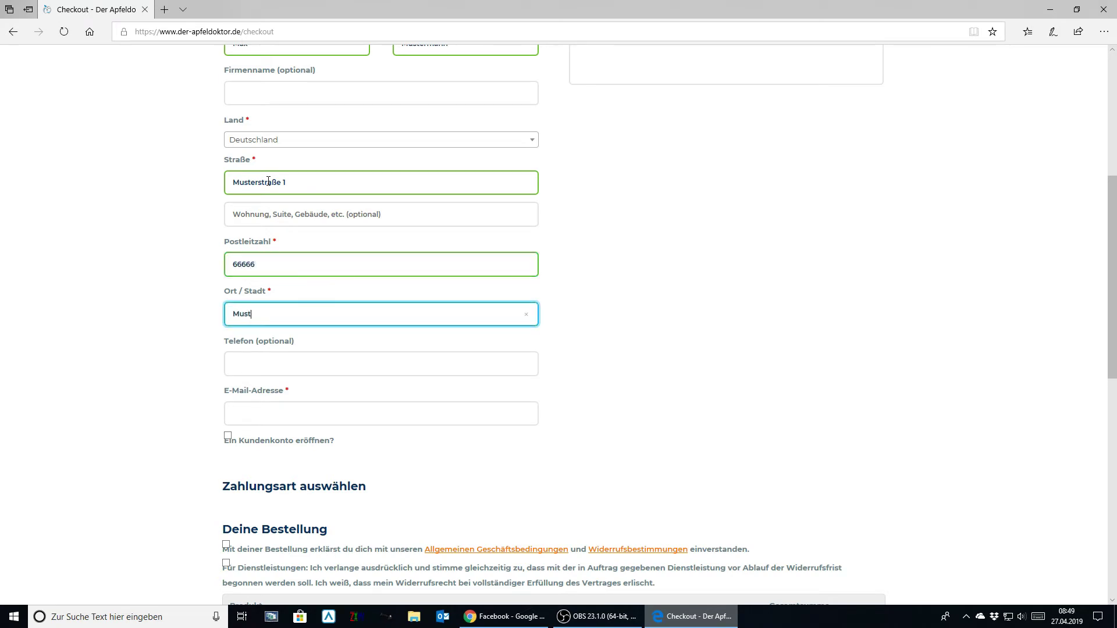
pyautogui.write('erstadt')
pyautogui.press('Tab')
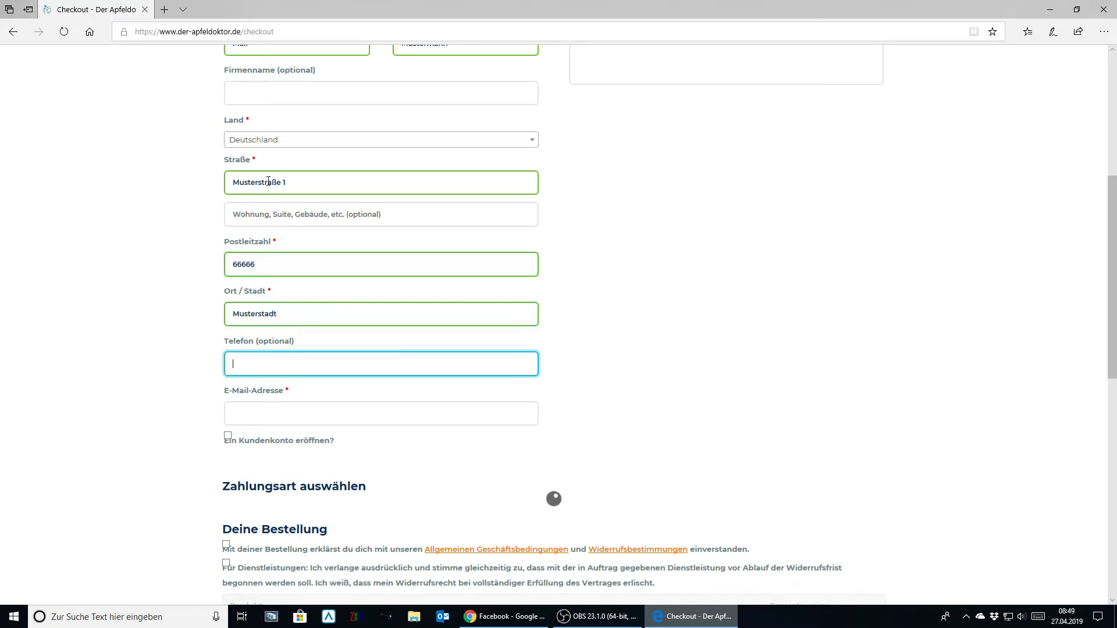
pyautogui.write('0800666666')
pyautogui.press('Tab')
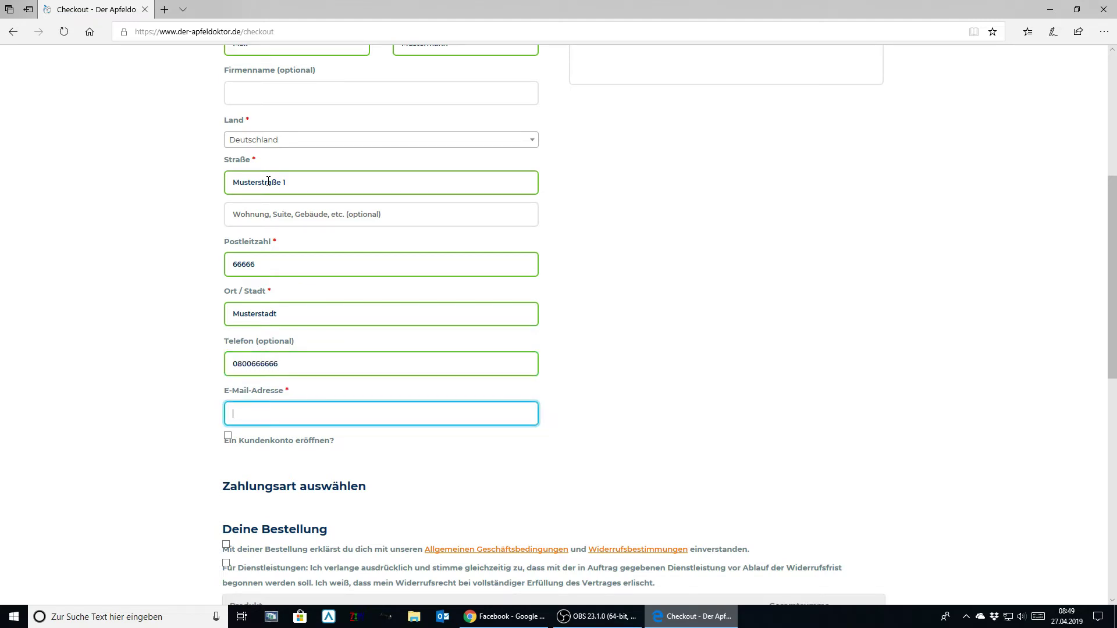
pyautogui.write('max@mustermann.de')
# - Tick 'Ein Kundenkonto eröffnen?' and enter an account password
pyautogui.click(229, 440)
pyautogui.click(300, 486)
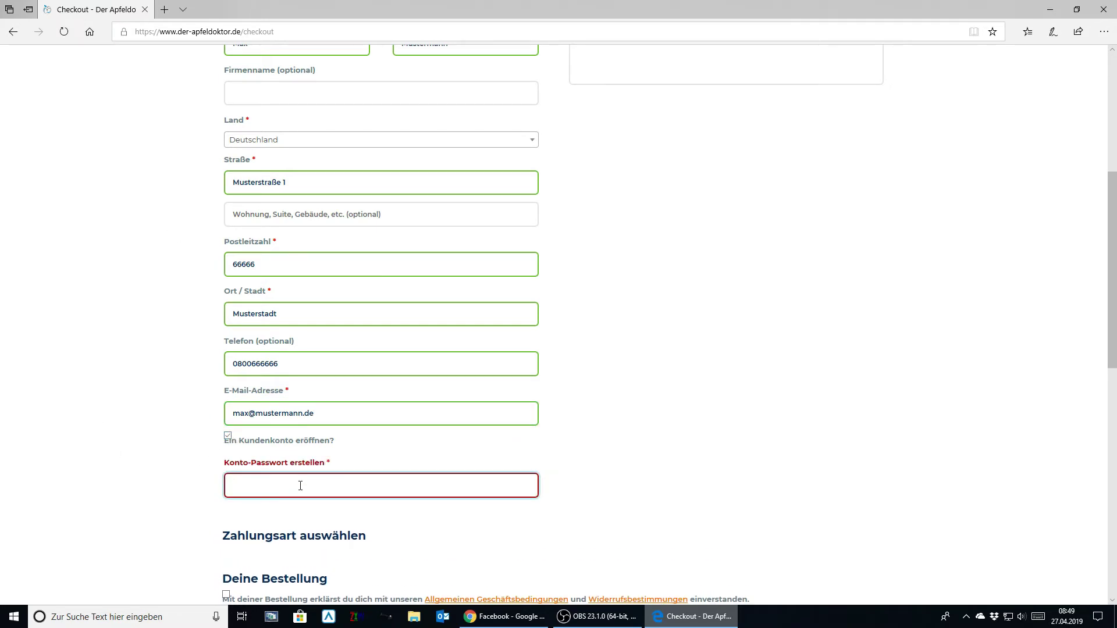
pyautogui.write('666666')
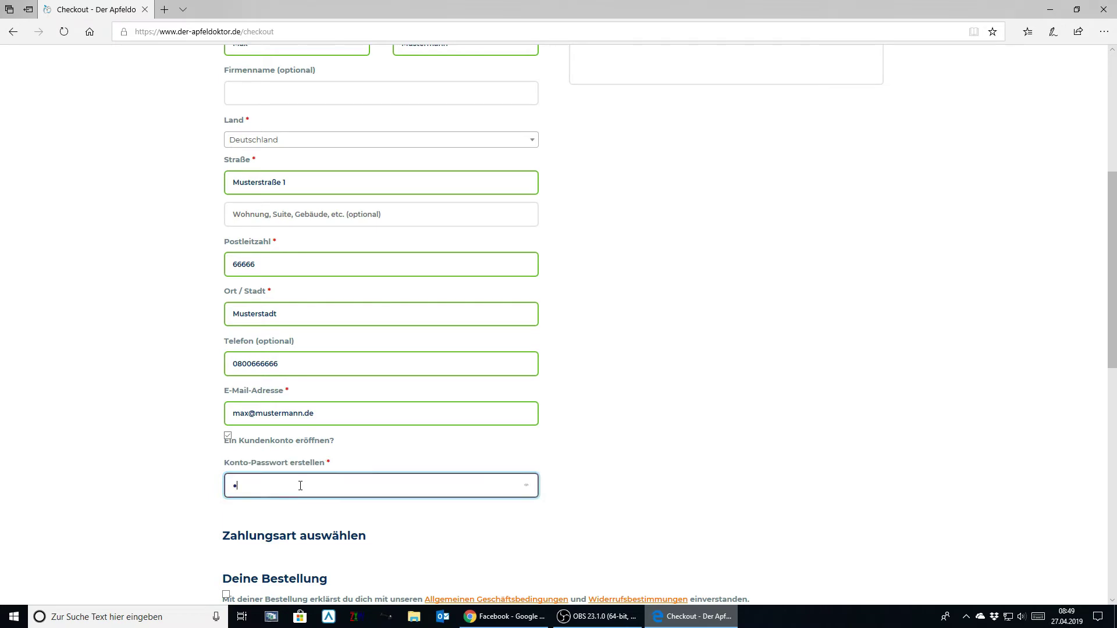
pyautogui.write('6')
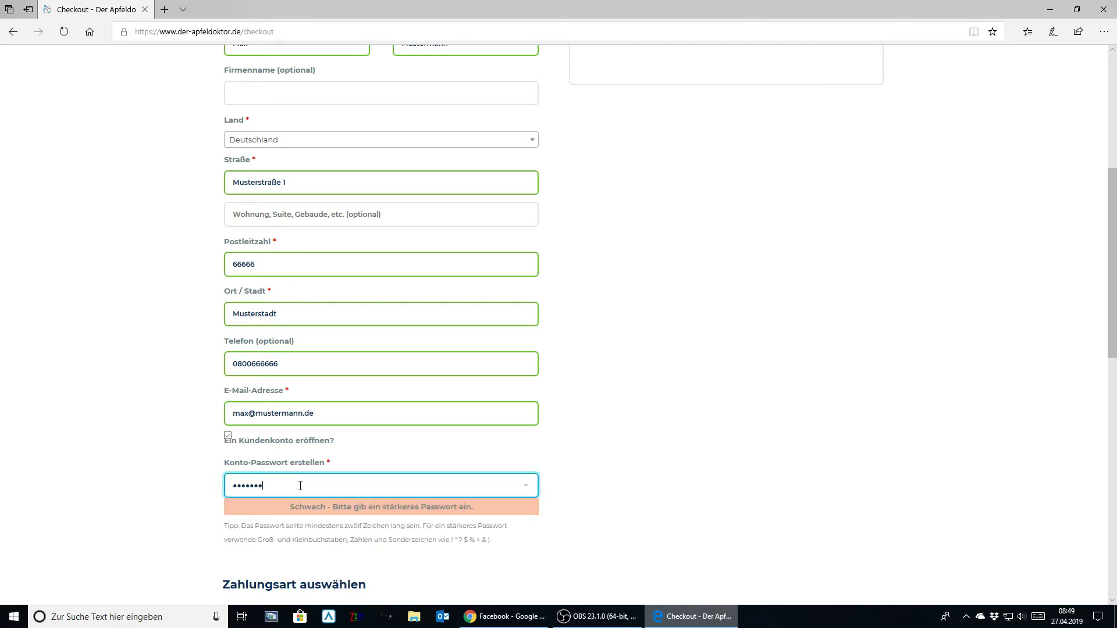
pyautogui.write('666')
# - Accept the terms and early-service-start consent, then submit with 'Jetzt kostenpflichtig bestellen'
pyautogui.scroll(-3, 300, 486)
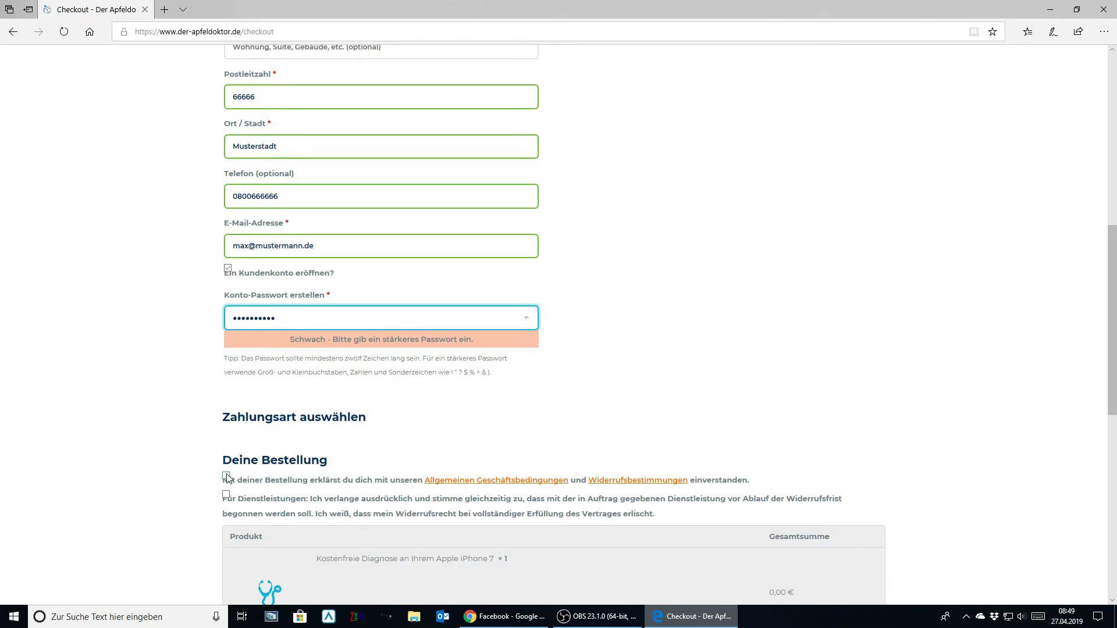
pyautogui.click(226, 477)
pyautogui.scroll(-3, 227, 479)
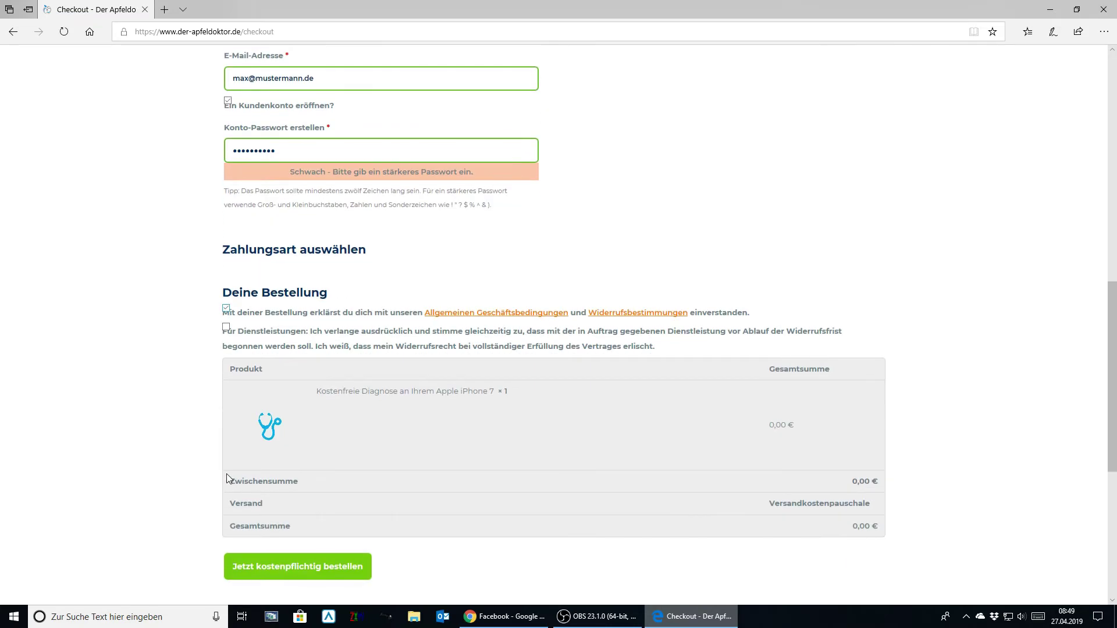
pyautogui.click(226, 328)
pyautogui.scroll(-6, 747, 416)
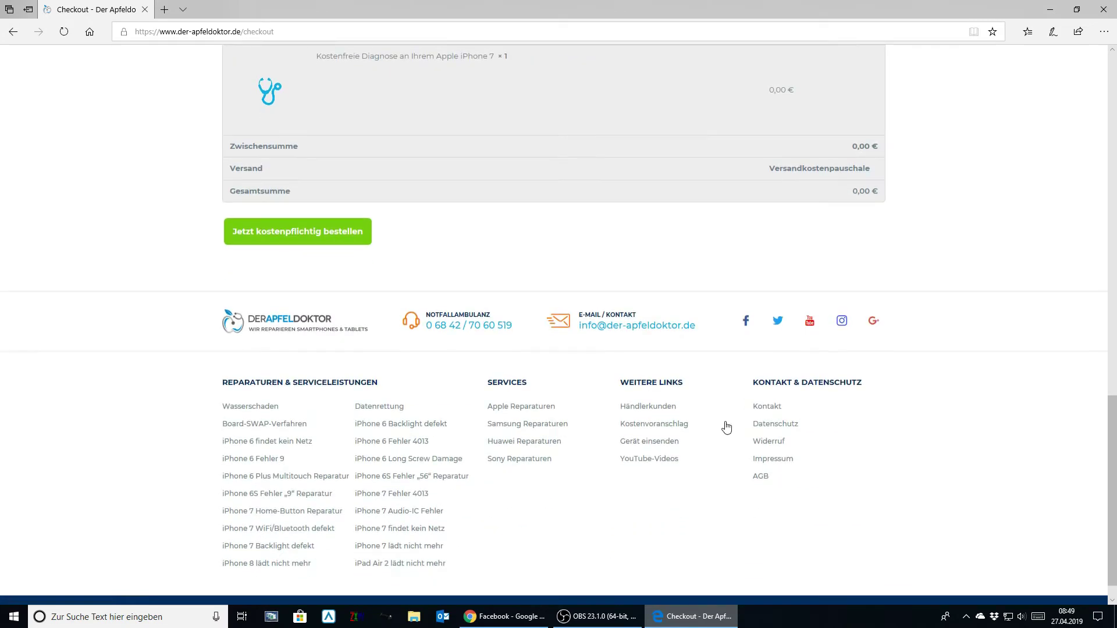
pyautogui.click(357, 242)
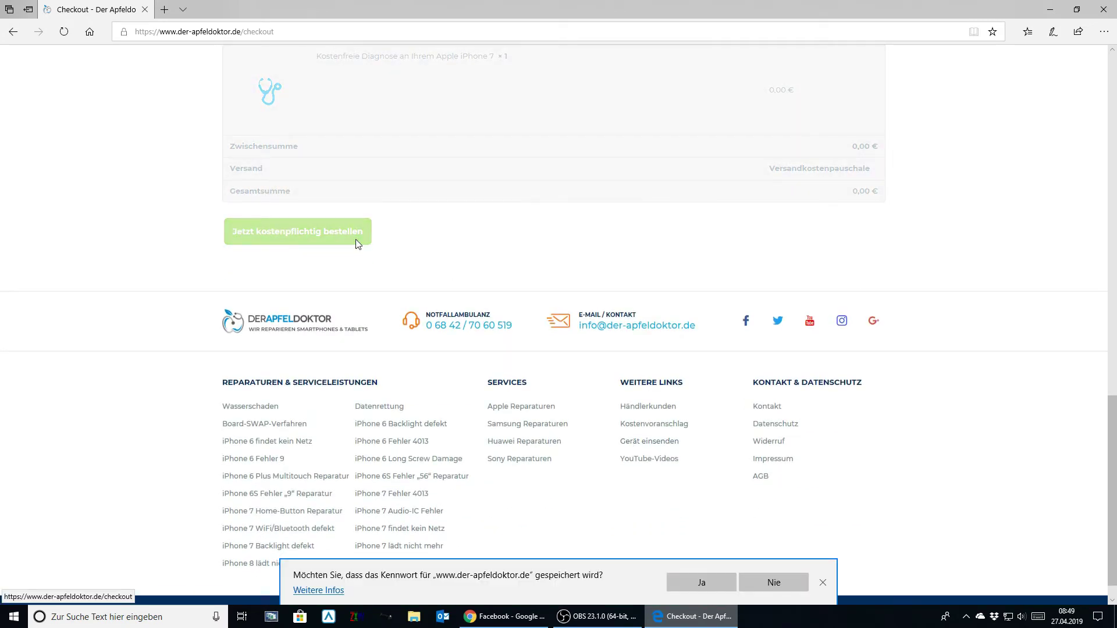
# - Save the password in Edge, select the order number, and go to Services > Gerät einsenden
pyautogui.click(720, 586)
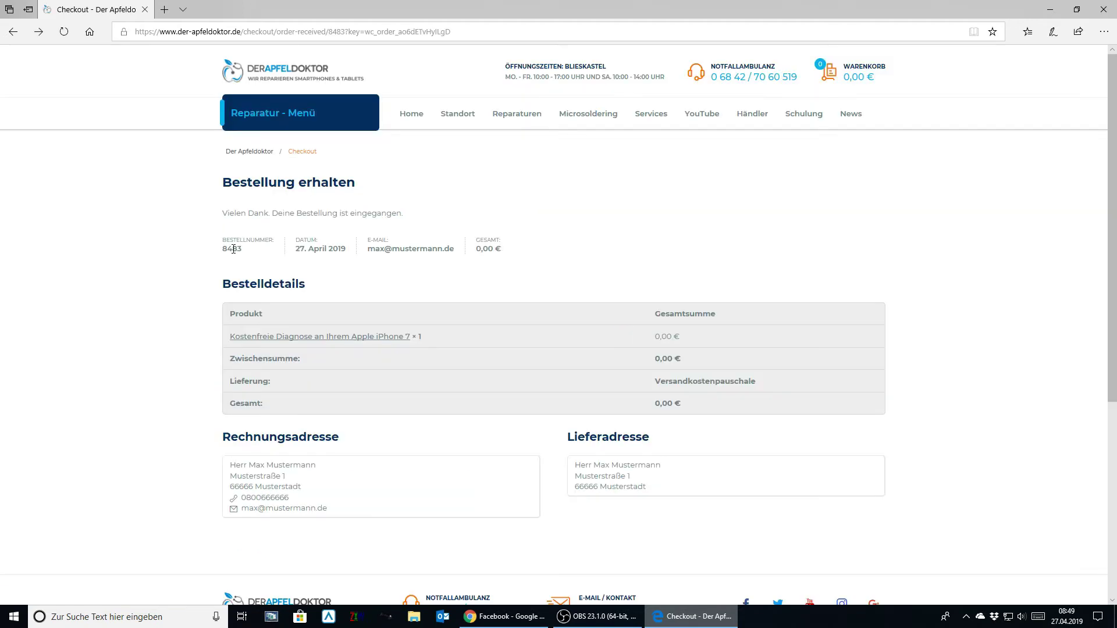
pyautogui.doubleClick(234, 249)
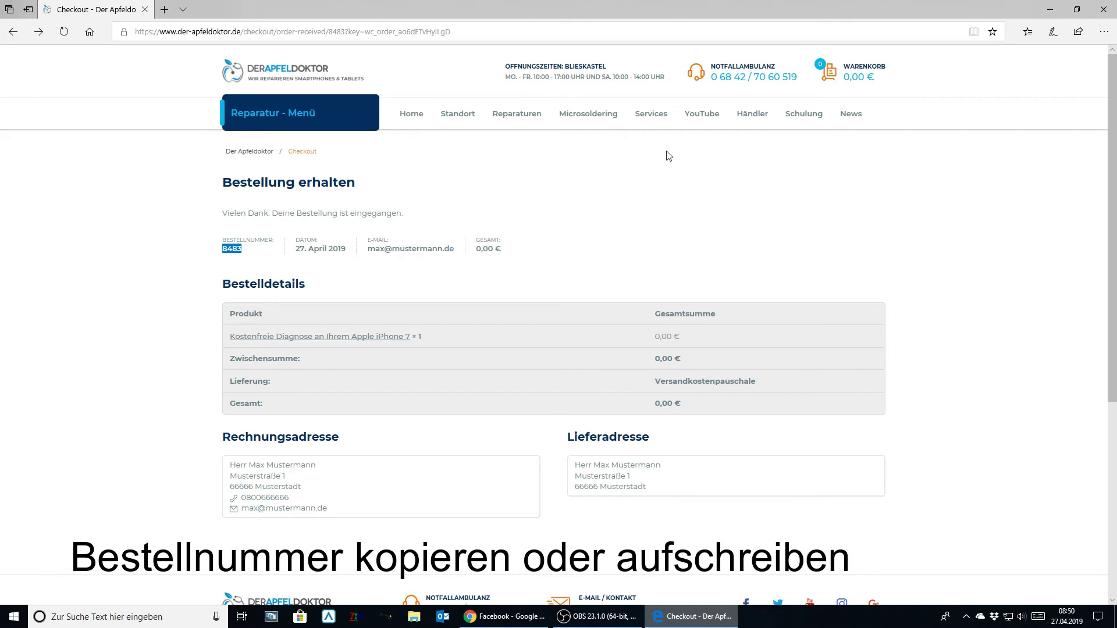
pyautogui.moveTo(657, 121)
pyautogui.click(658, 169)
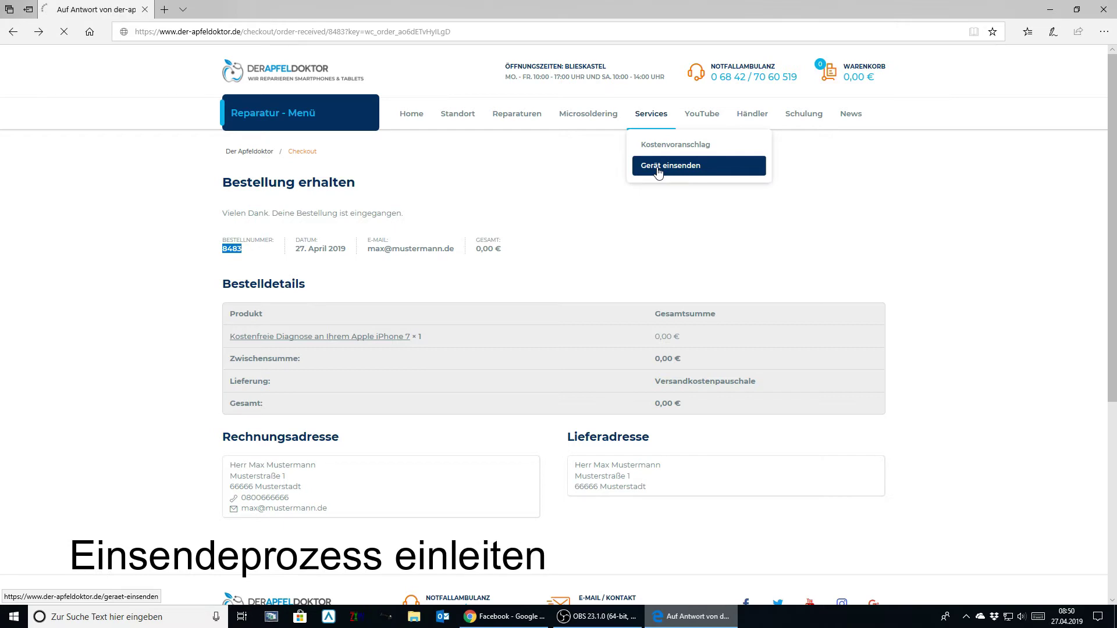
# - Enter the sender's first name, surname, street, house number, postcode and city in the DHL label form
pyautogui.scroll(-3, 551, 342)
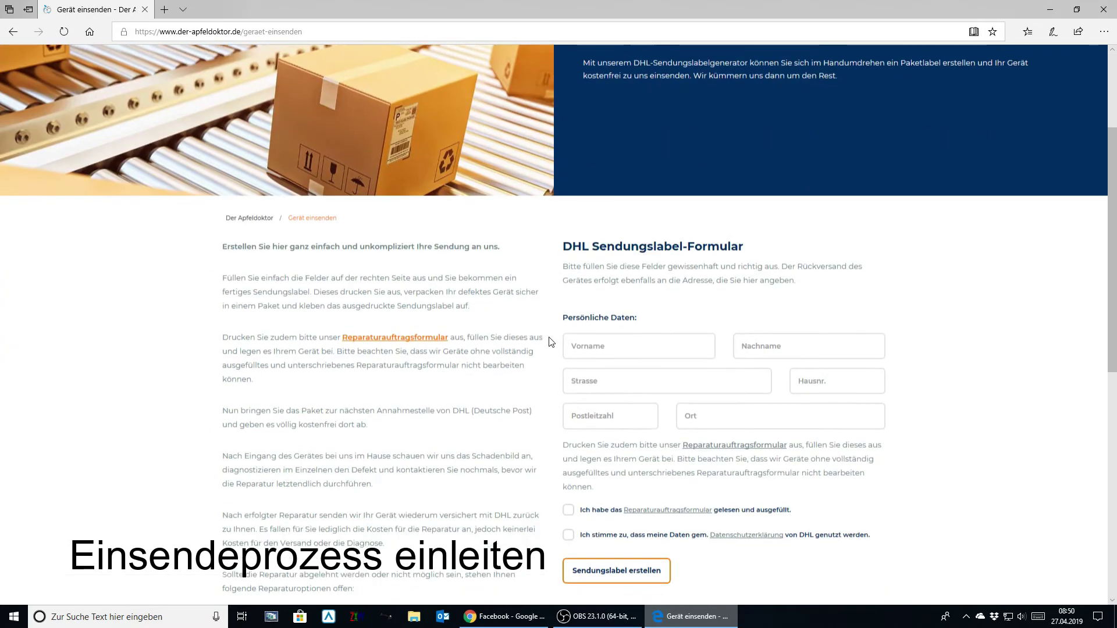
pyautogui.click(614, 355)
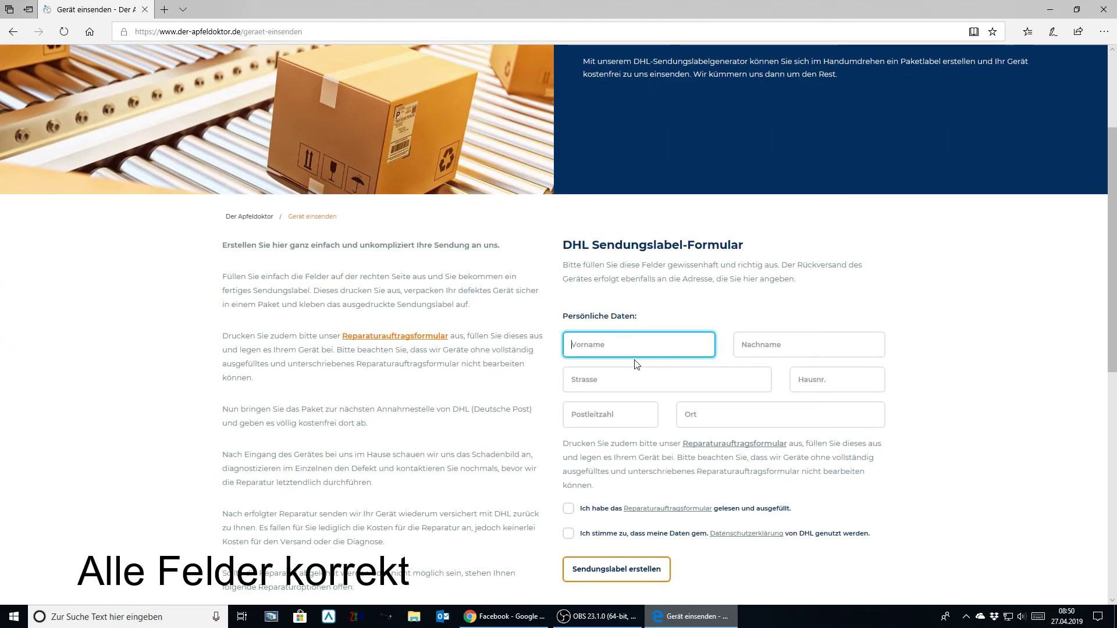
pyautogui.write('Max')
pyautogui.press('Tab')
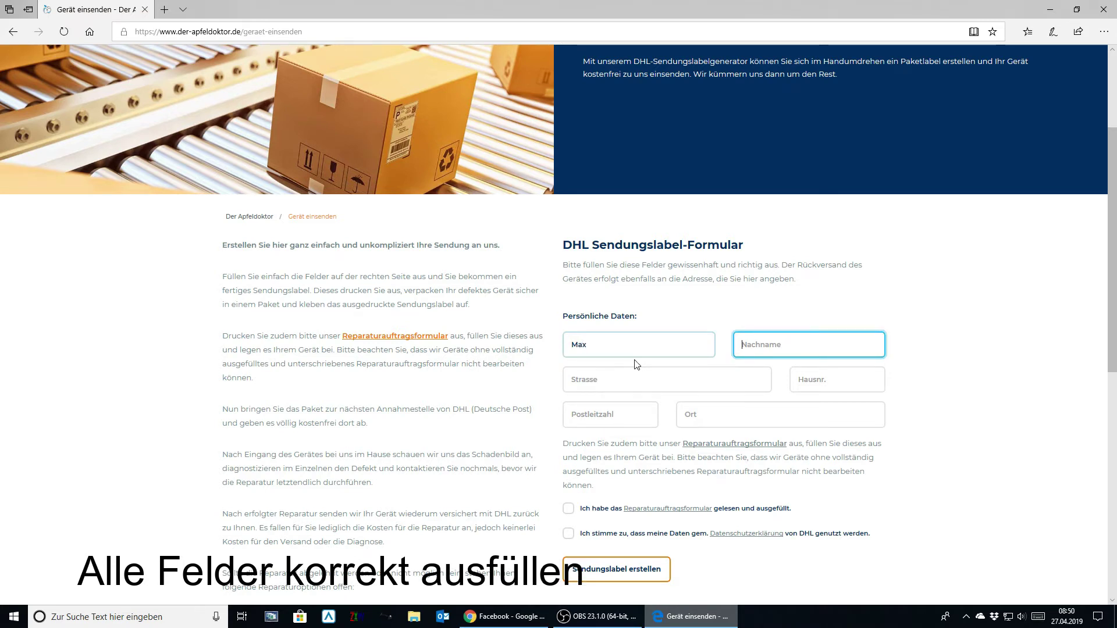
pyautogui.write('Musterman')
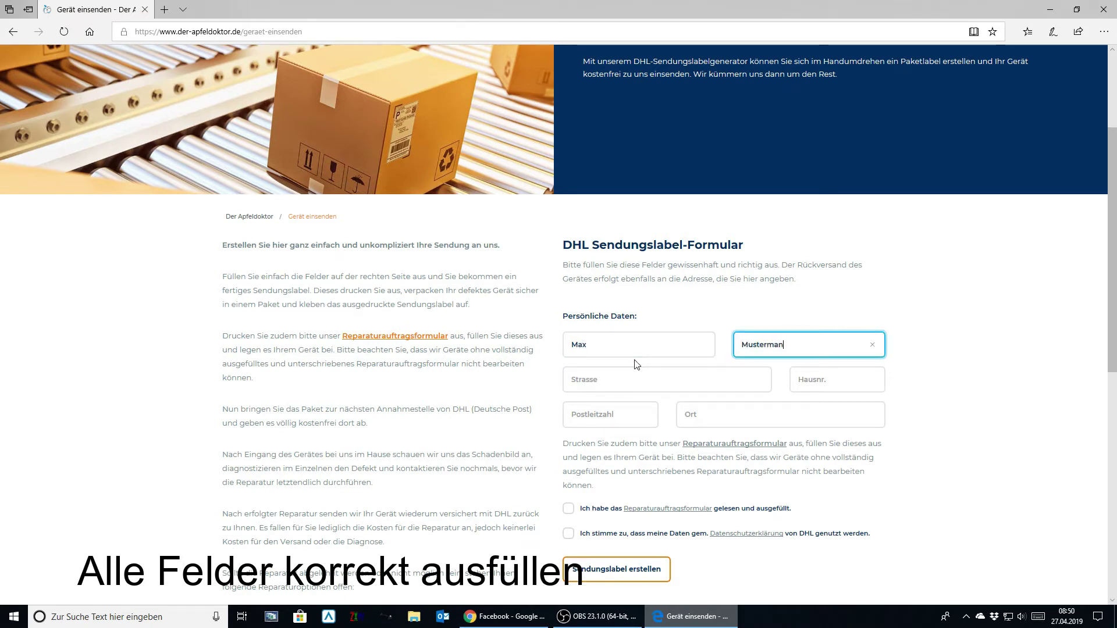
pyautogui.write('n')
pyautogui.press('Tab')
pyautogui.write('Musters')
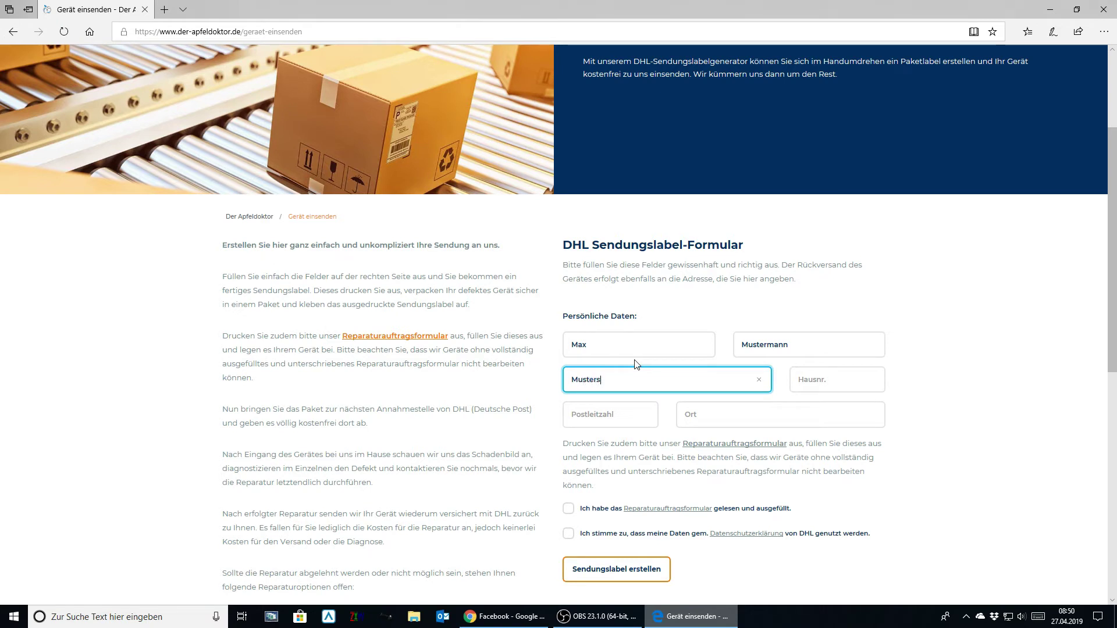
pyautogui.write('traße')
pyautogui.press('Tab')
pyautogui.write('1')
pyautogui.press('Tab')
pyautogui.write('66')
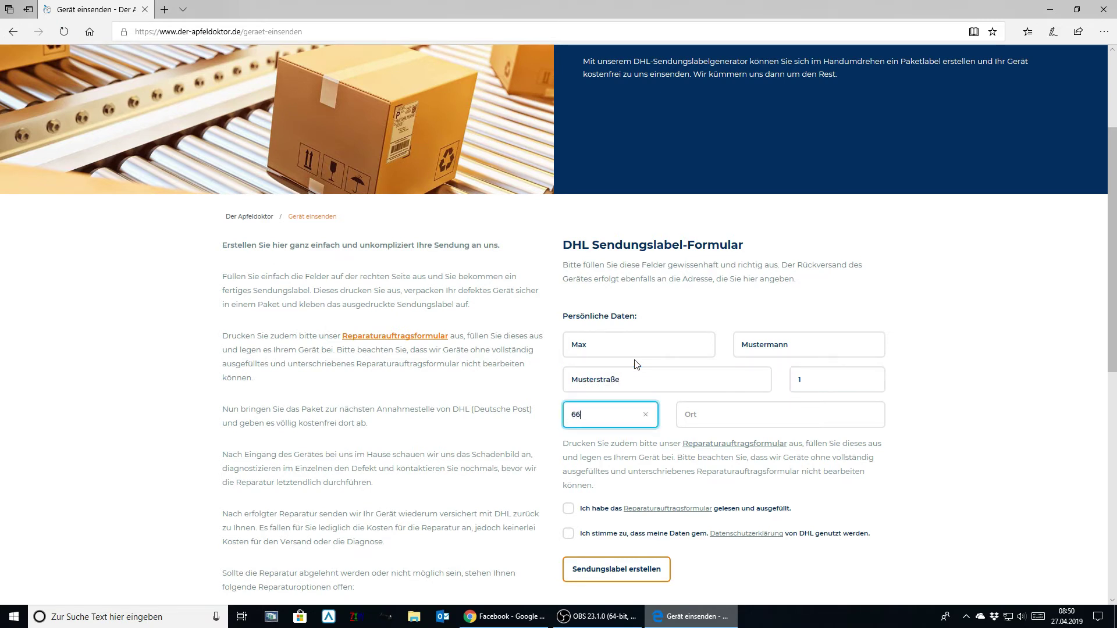
pyautogui.write('666')
pyautogui.press('Tab')
pyautogui.write('Mus')
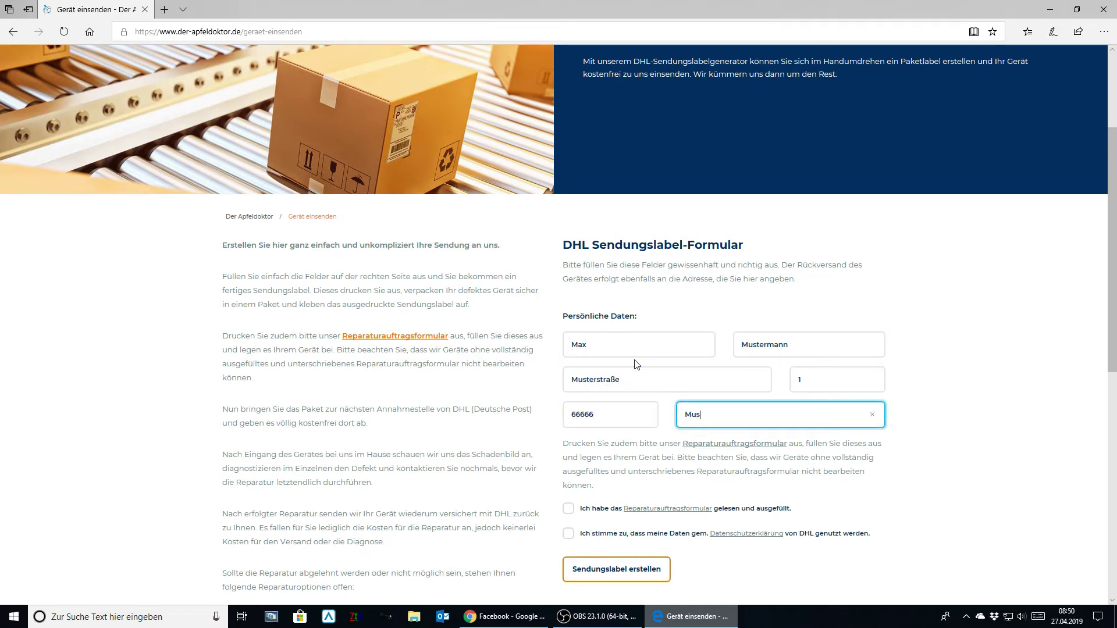
pyautogui.write('terstadt')
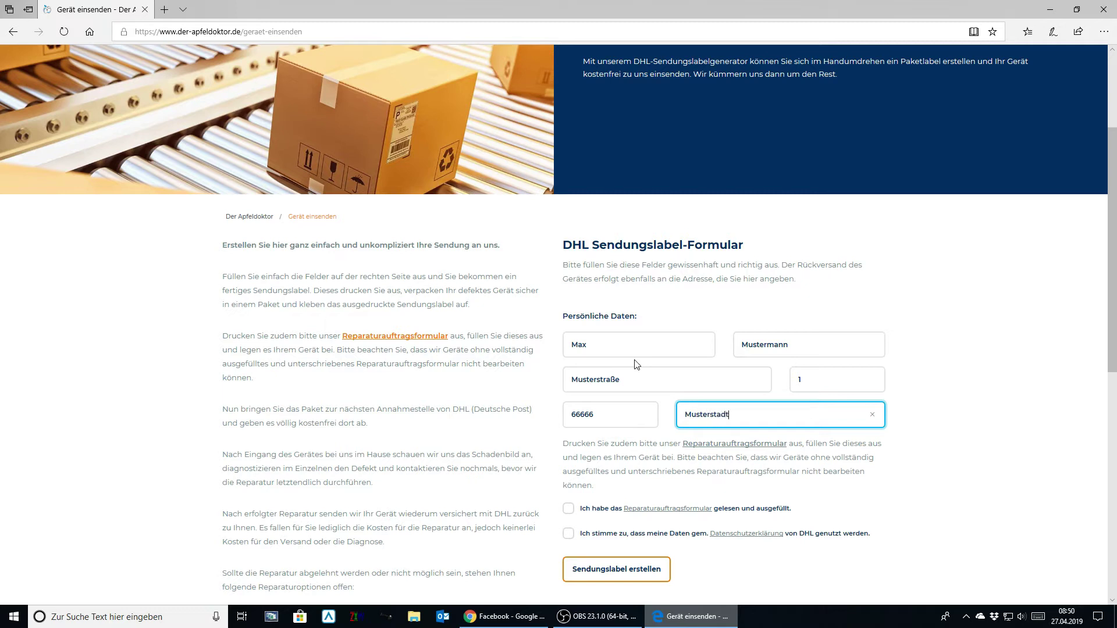
# - Tick both consent checkboxes and click Sendungslabel erstellen
pyautogui.click(569, 512)
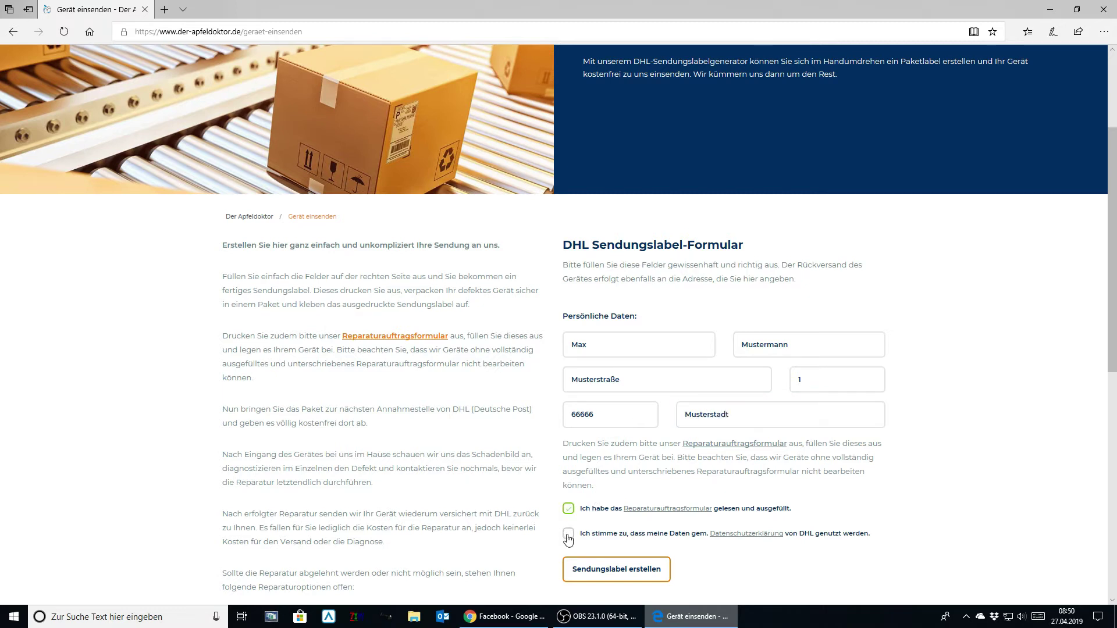
pyautogui.click(568, 534)
pyautogui.scroll(-3, 628, 535)
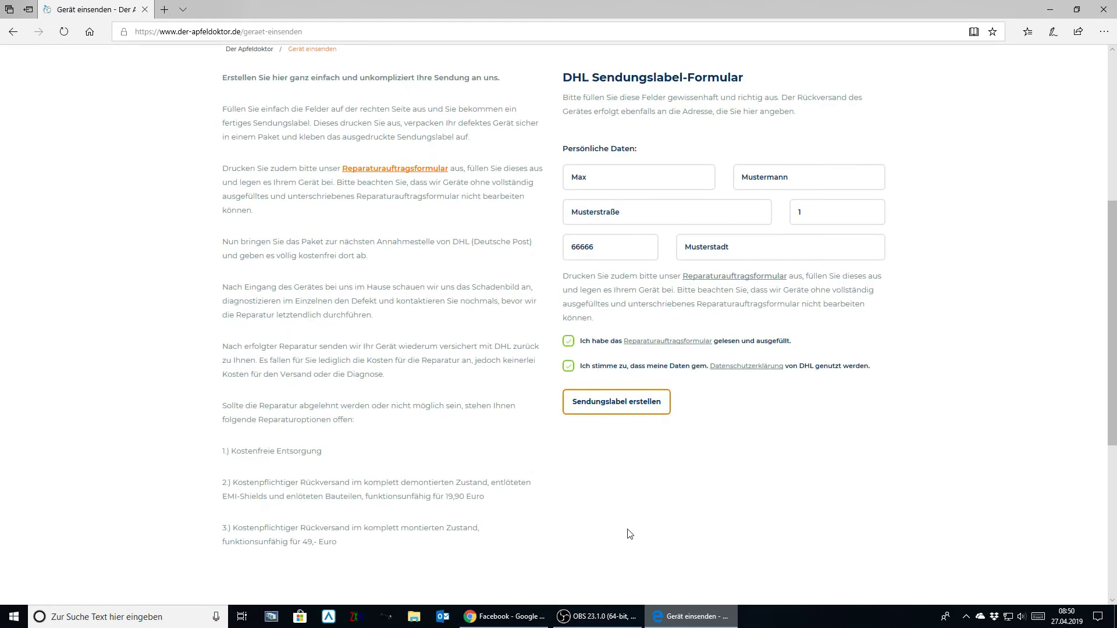
pyautogui.click(667, 413)
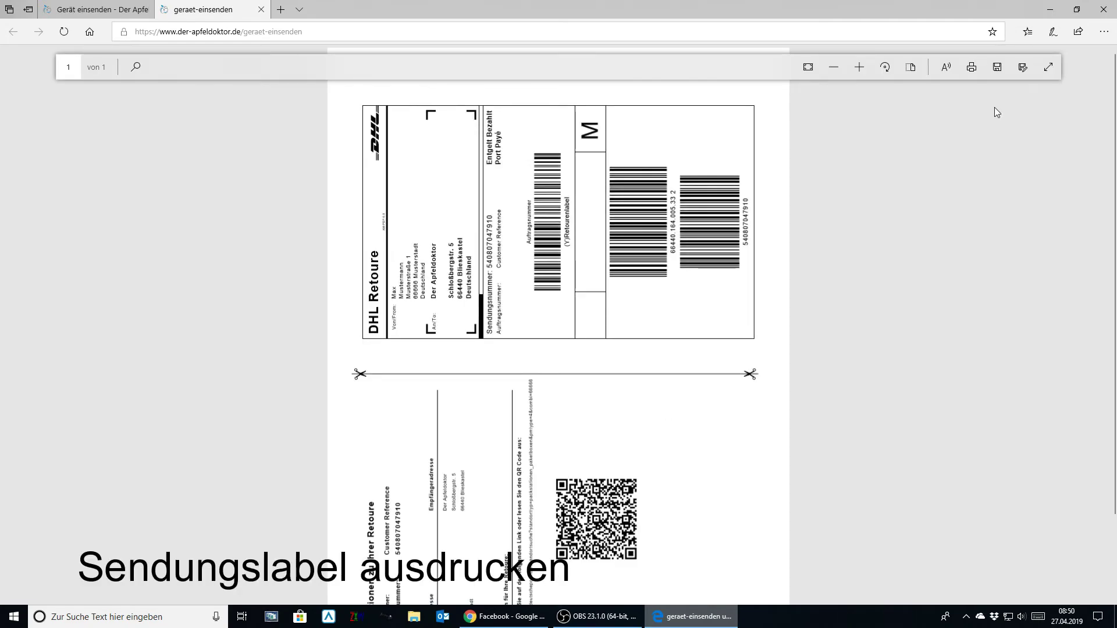
# - Print the DHL Retoure label PDF with Drucken, then close its tab
pyautogui.hotkey('ctrl', 'p')
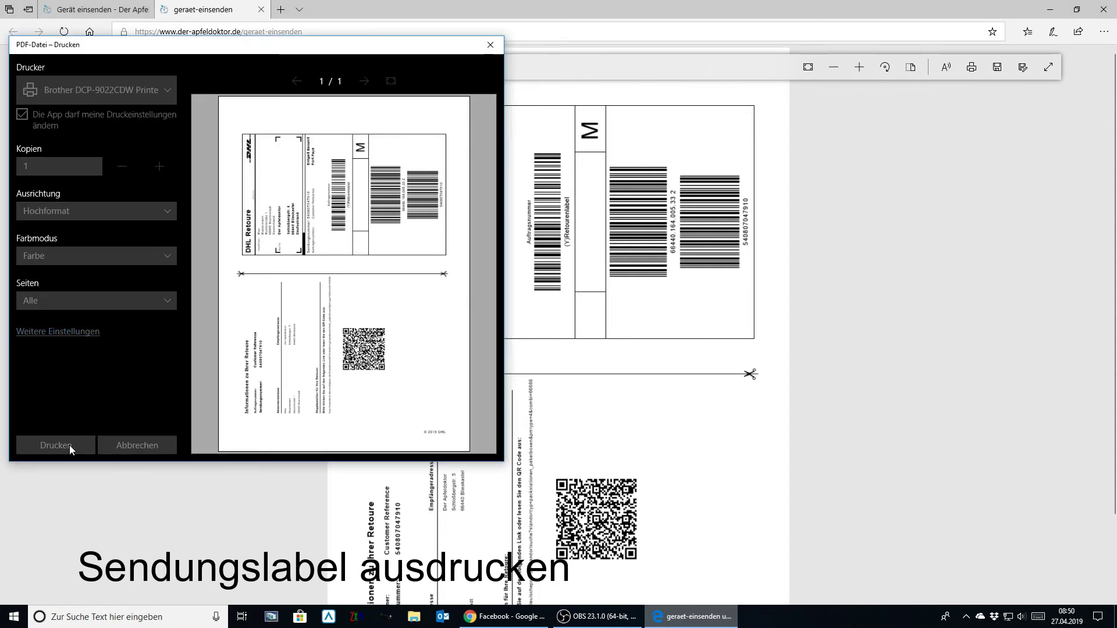
pyautogui.click(56, 445)
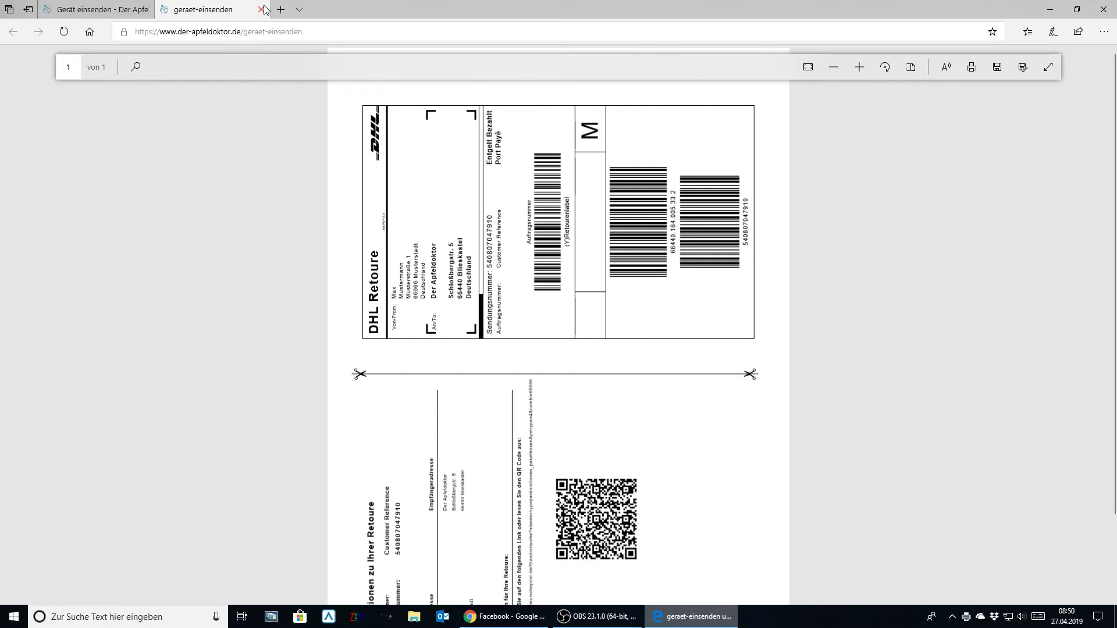
pyautogui.click(261, 9)
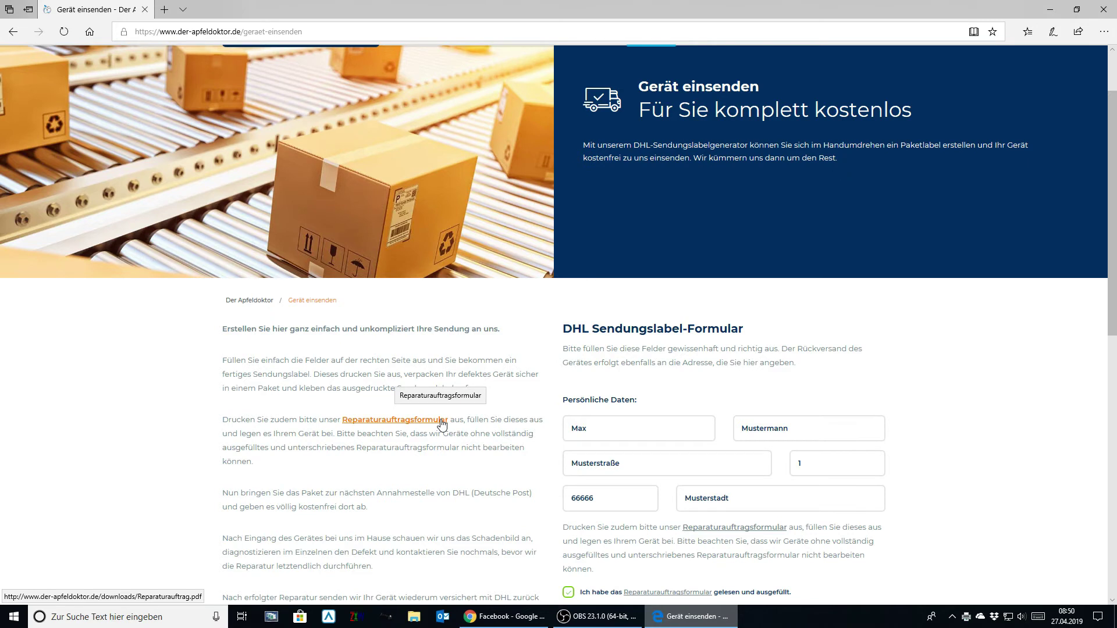
# - Open the Reparaturauftragsformular PDF and complete the customer's street and postcode/town fields
pyautogui.click(440, 420)
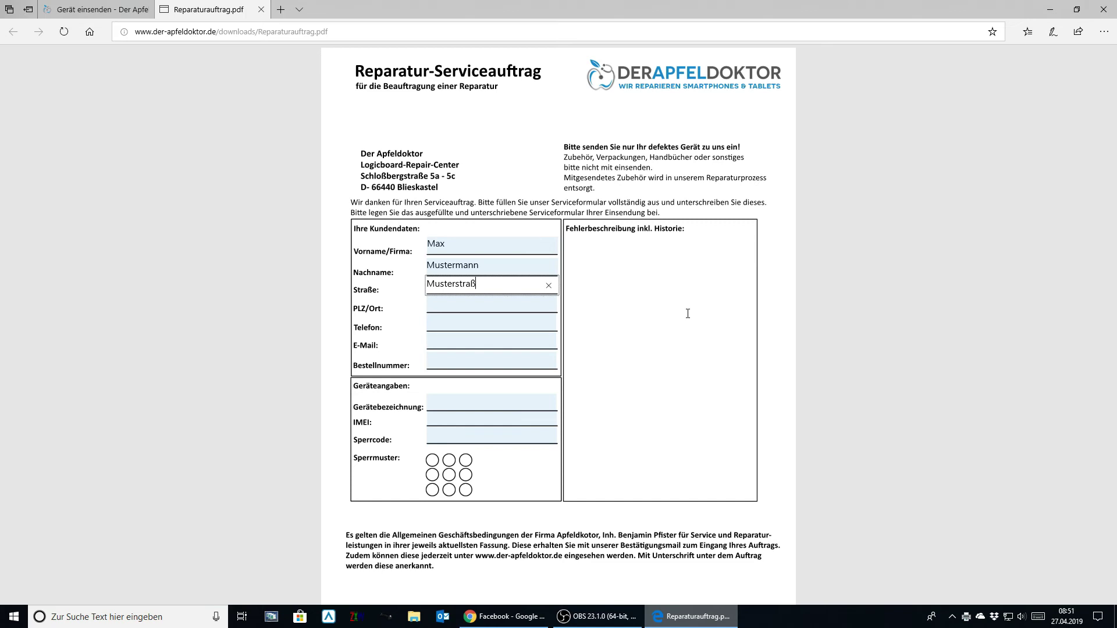
pyautogui.write('e')
pyautogui.write(' 1')
pyautogui.press('Tab')
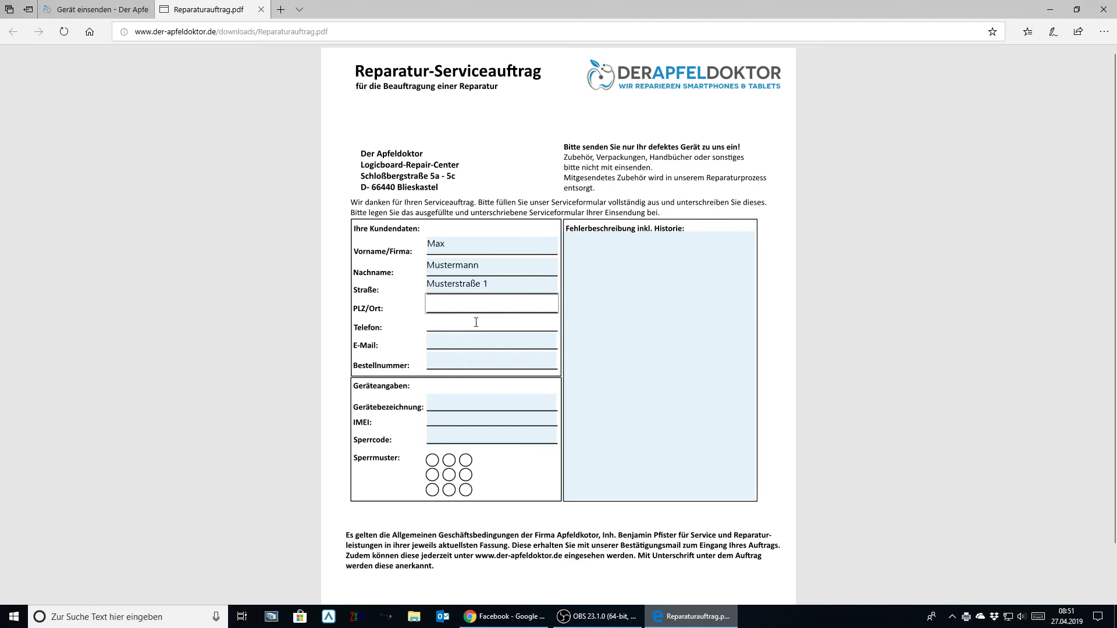
pyautogui.write('66666 Musterstadt')
# - Fill in the customer's phone number, e-mail address and the order number
pyautogui.press('Tab')
pyautogui.write('08')
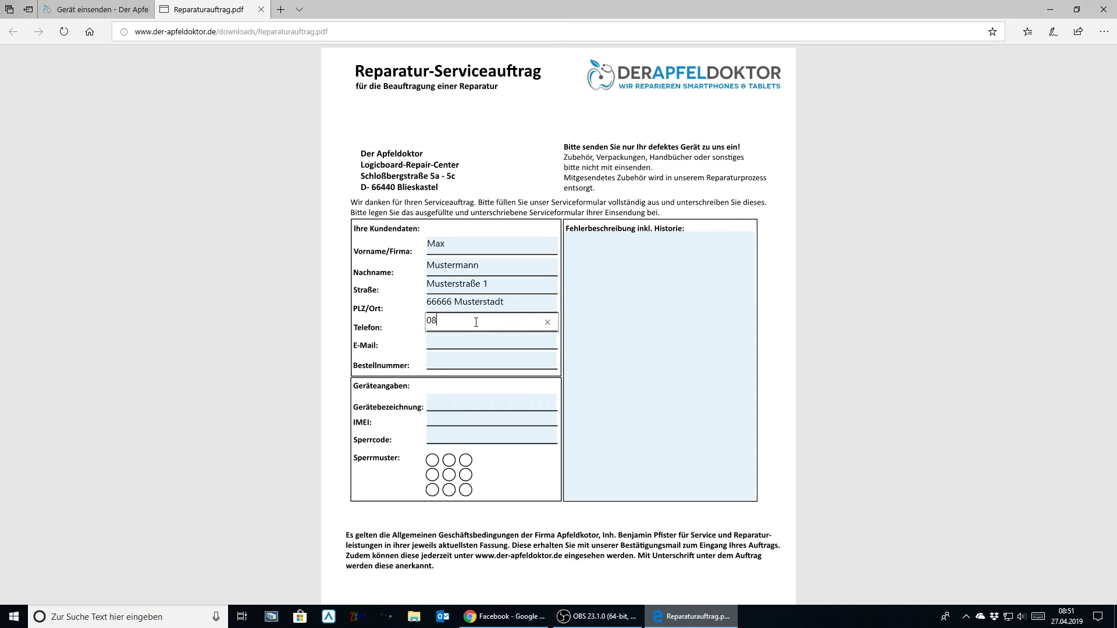
pyautogui.write('00666666')
pyautogui.press('Tab')
pyautogui.write('max')
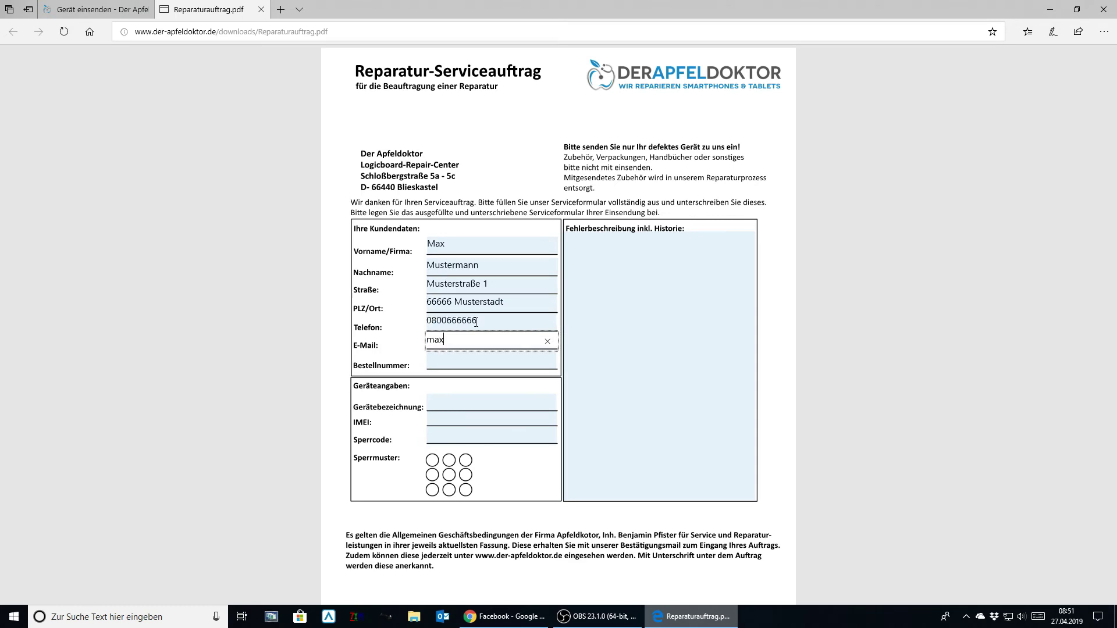
pyautogui.write('@mustermann.de')
pyautogui.press('Tab')
pyautogui.write('8483')
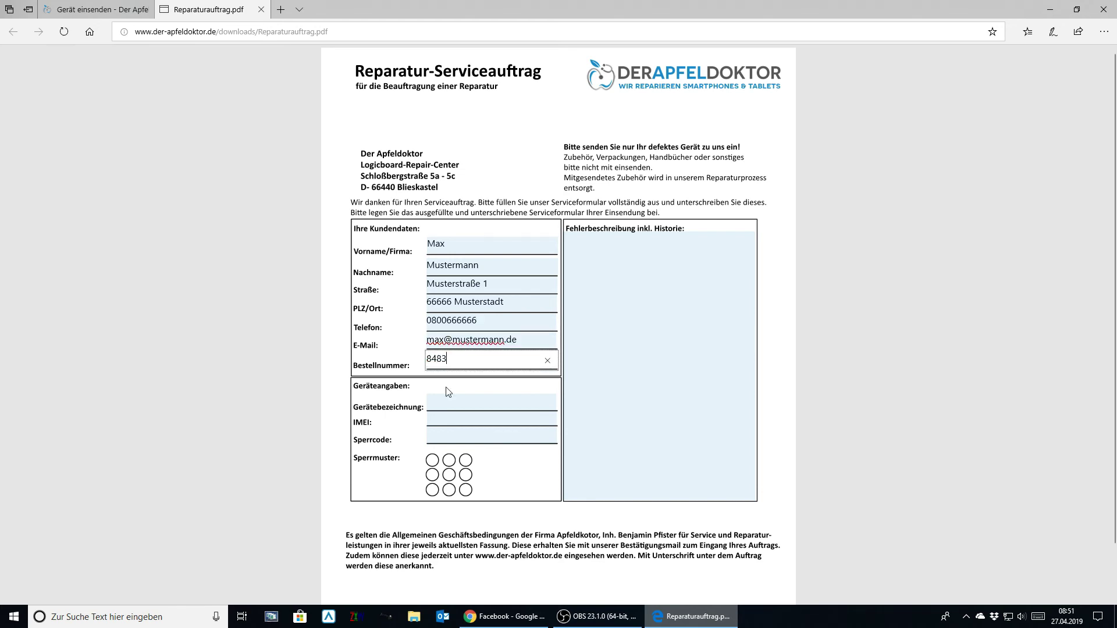
pyautogui.click(448, 391)
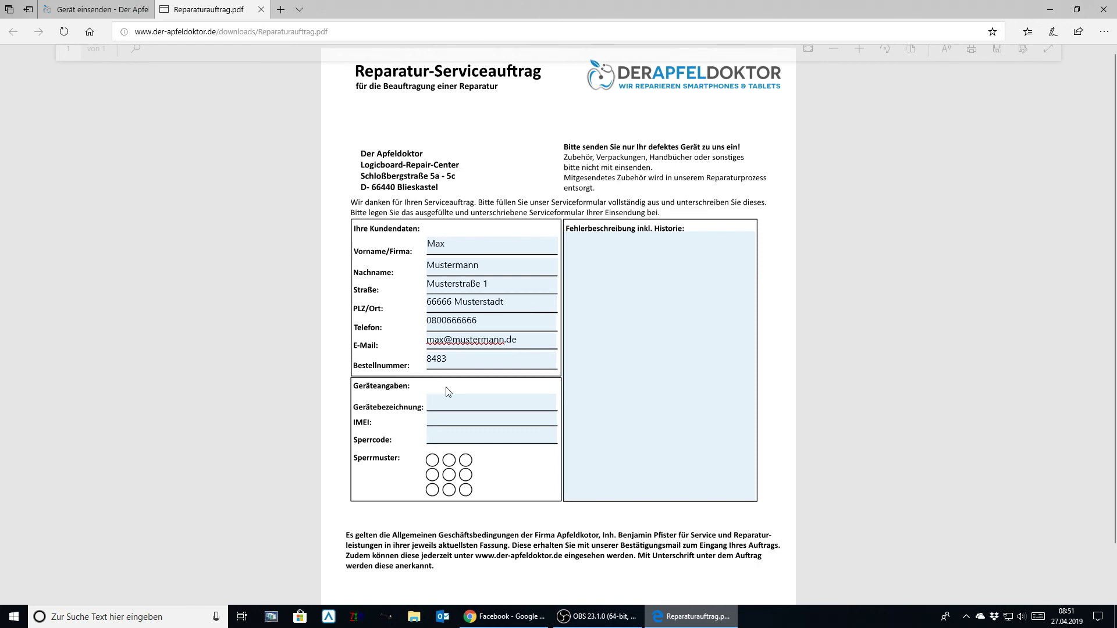
# - Enter 'Apple iPhone 7' as device, plus the device's IMEI and lock code
pyautogui.click(449, 401)
pyautogui.write('Ap')
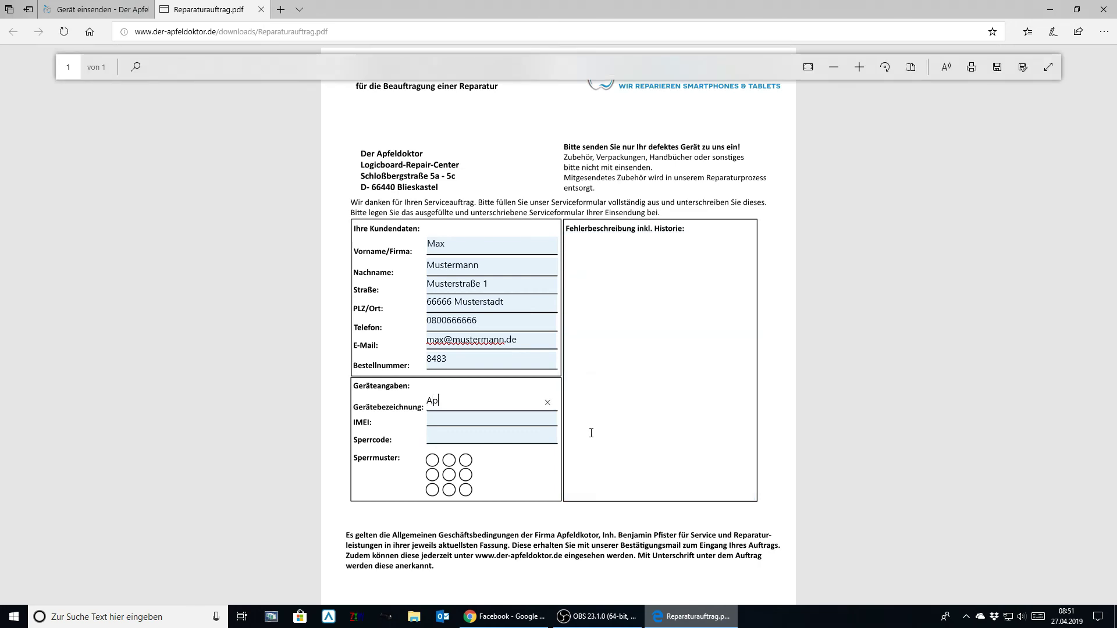
pyautogui.write('ple iPhone 7')
pyautogui.press('Tab')
pyautogui.write('6')
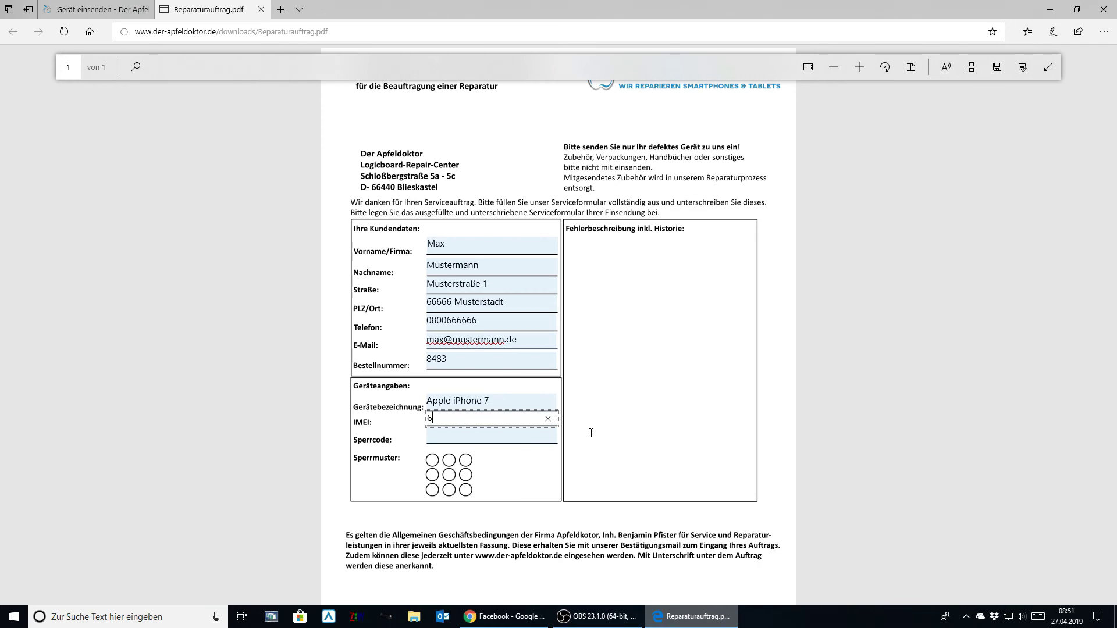
pyautogui.write('66666666666')
pyautogui.press('Tab')
pyautogui.write('1234')
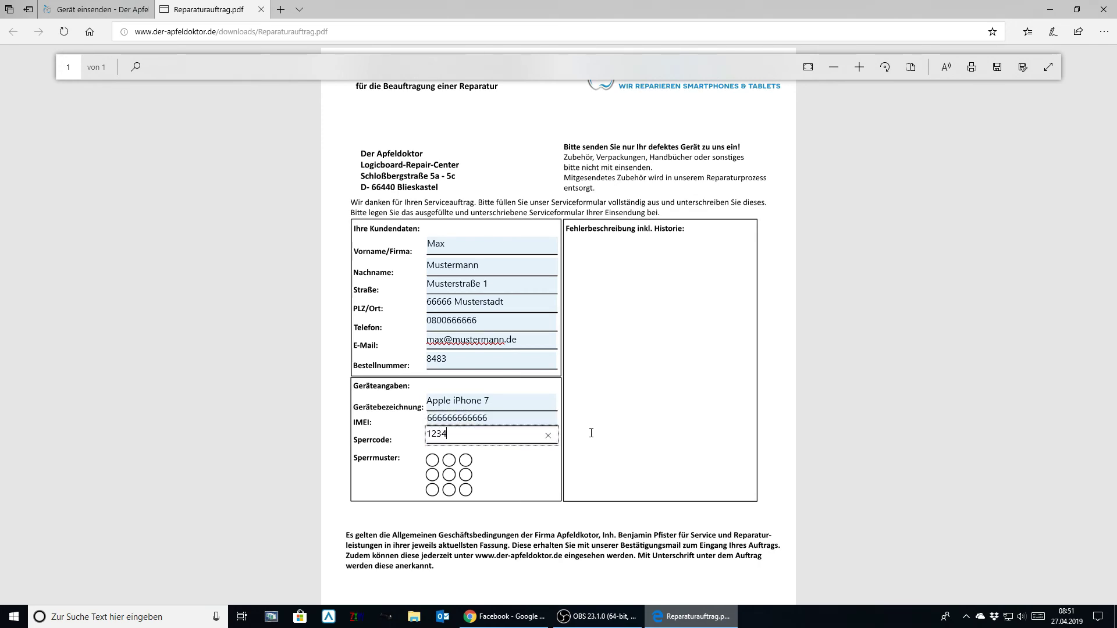
# - Write the fault description 'Das Gerät ist ins Wasser gefallen. Seitdem keine Funktion. Bitte um KVA zwecks Datenrettung.'
pyautogui.click(630, 285)
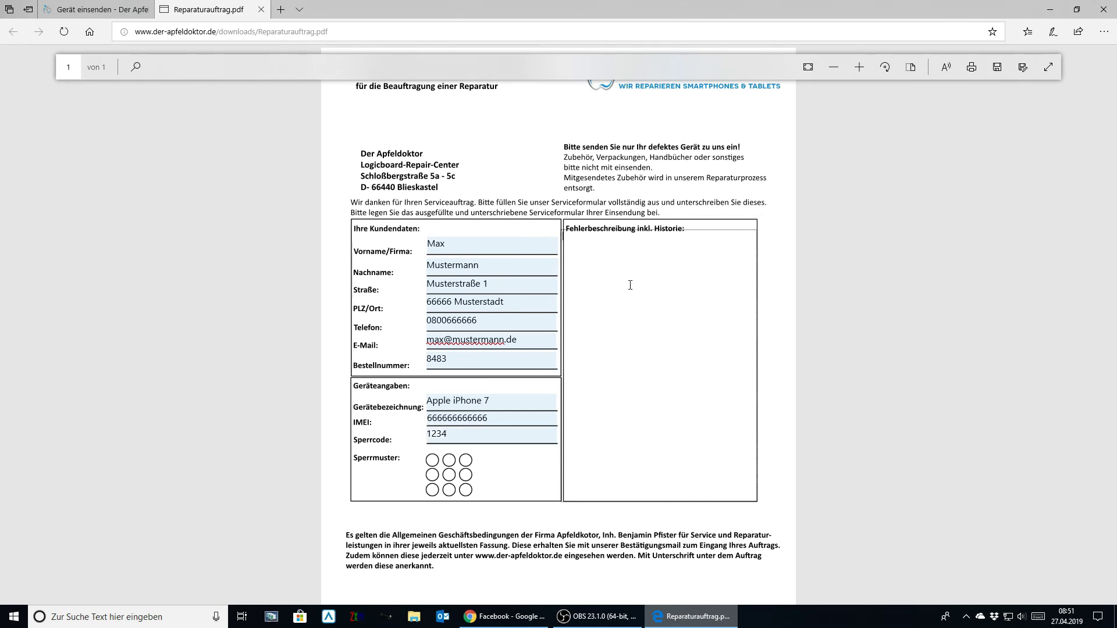
pyautogui.write('Das Fw')
pyautogui.press('BackSpace')
pyautogui.press('BackSpace')
pyautogui.write('Gert')
pyautogui.press('BackSpace')
pyautogui.write('ät ist ins Wasser gefallen. Seitdem keine Funktion. ')
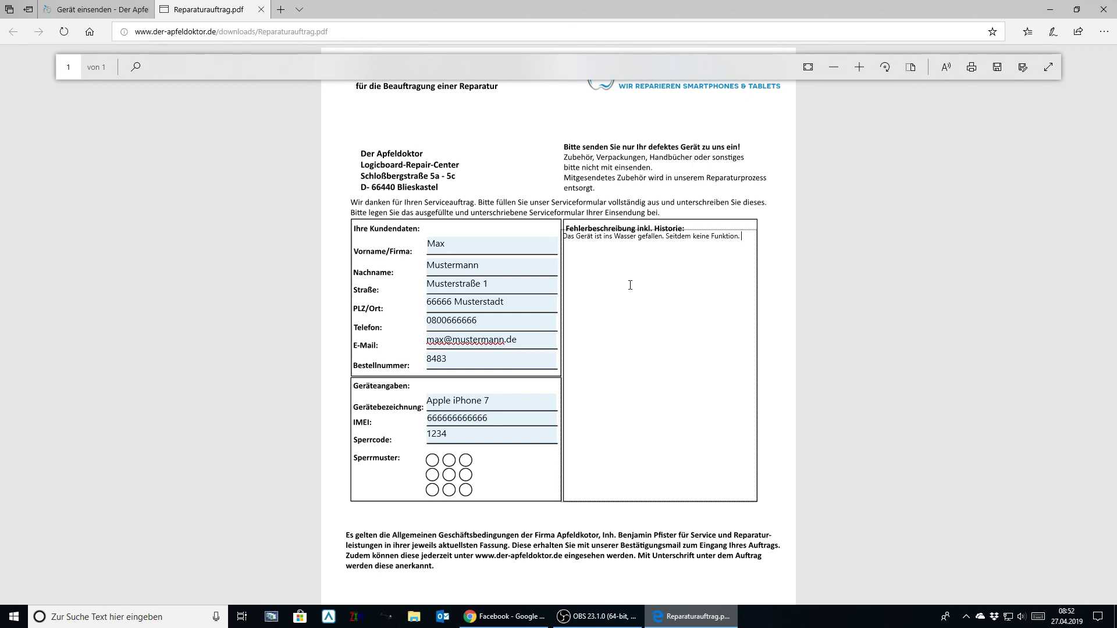
pyautogui.write('Bitte um KVA zwecks a')
pyautogui.press('BackSpace')
pyautogui.write('Datenrettung.')
pyautogui.scroll(-1, 630, 285)
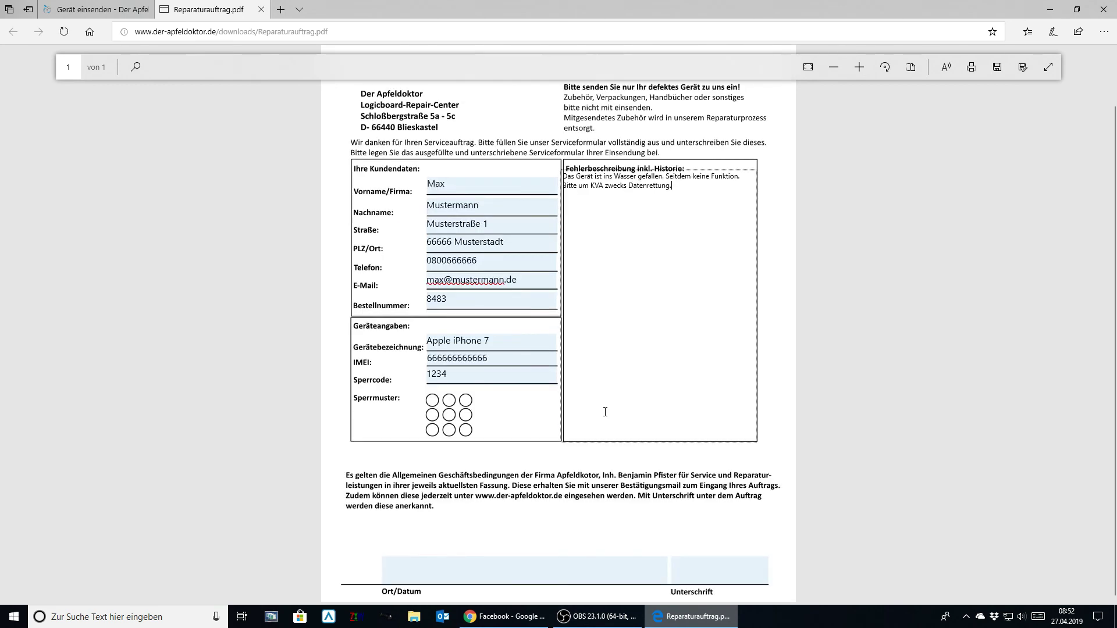
# - Fill in the place with date 01.01.2019 and the signer's typed name, then print the repair order form
pyautogui.click(408, 577)
pyautogui.write('Mustersta')
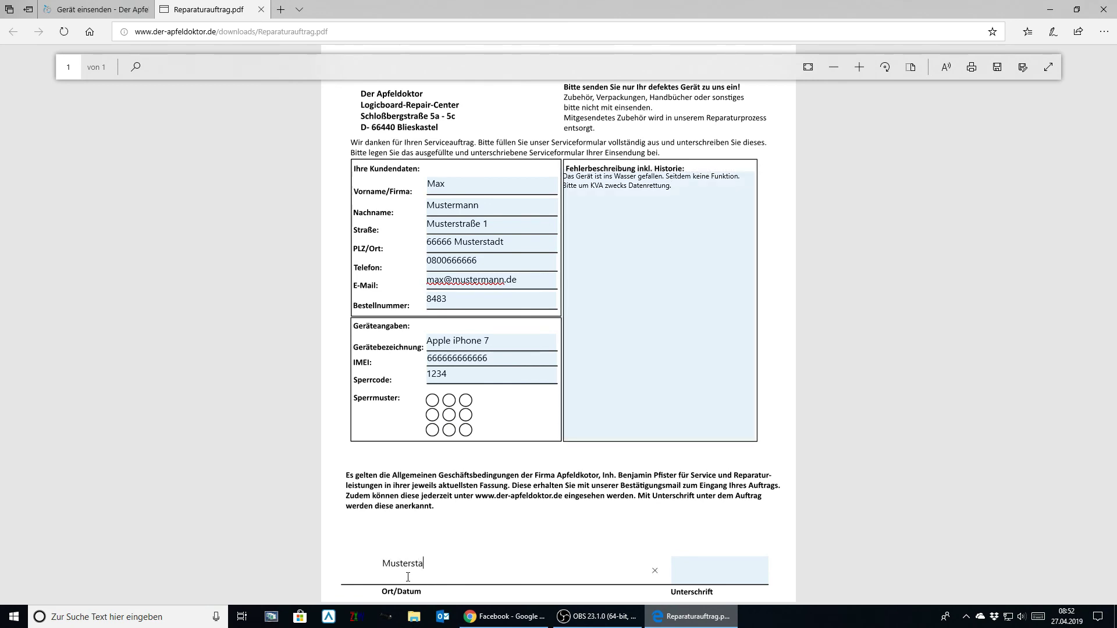
pyautogui.write('dt, 01.01.2019')
pyautogui.click(695, 568)
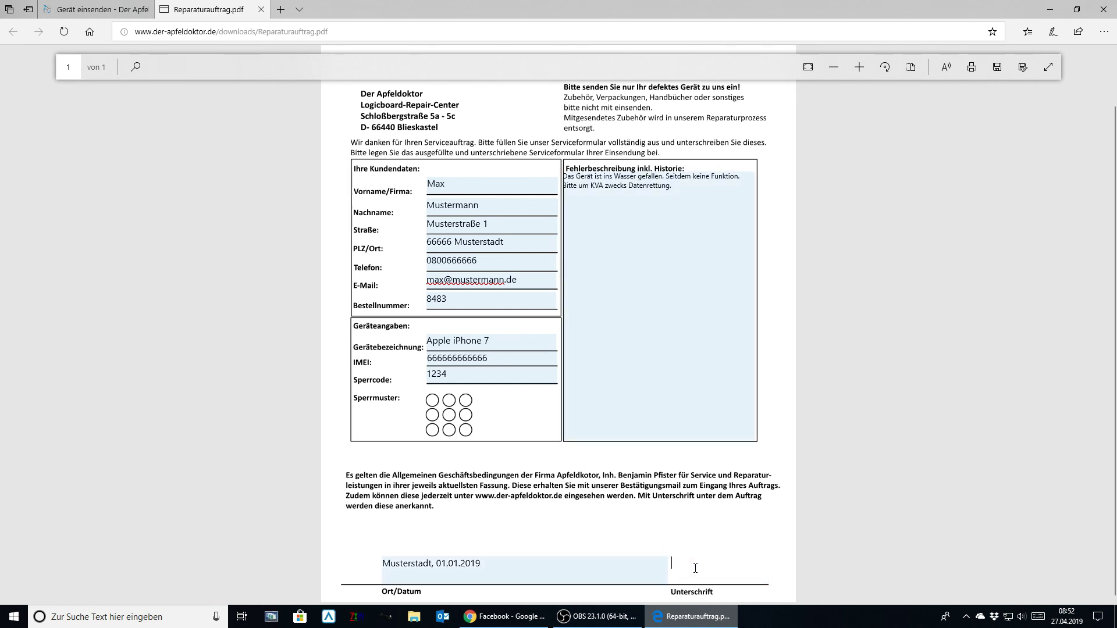
pyautogui.write('Max Mustermann')
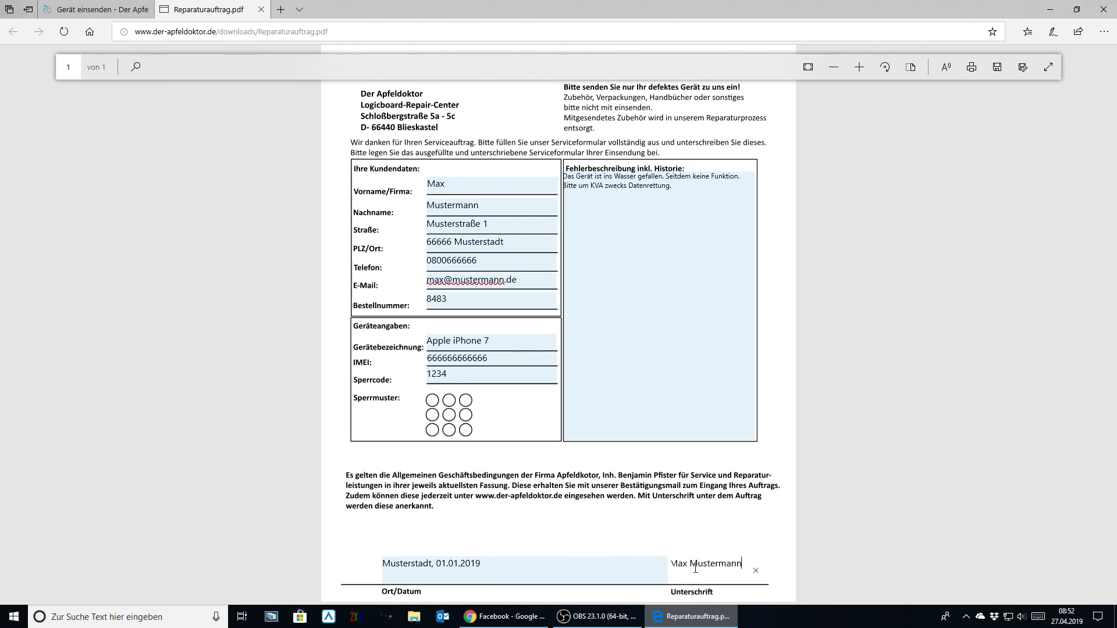
pyautogui.hotkey('ctrl', 'p')
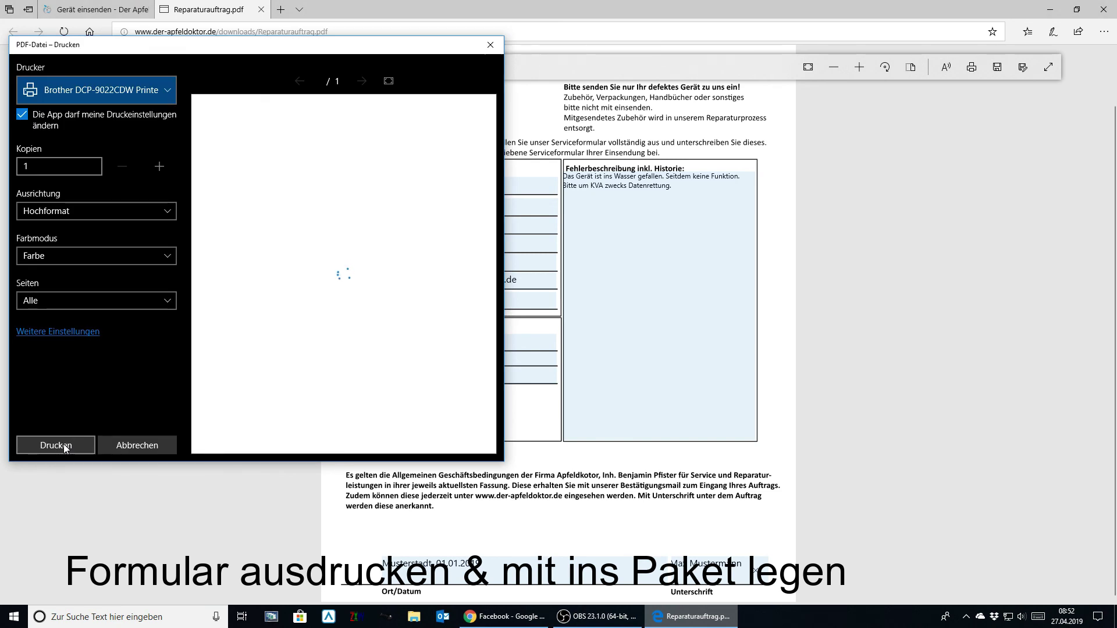
pyautogui.click(64, 444)
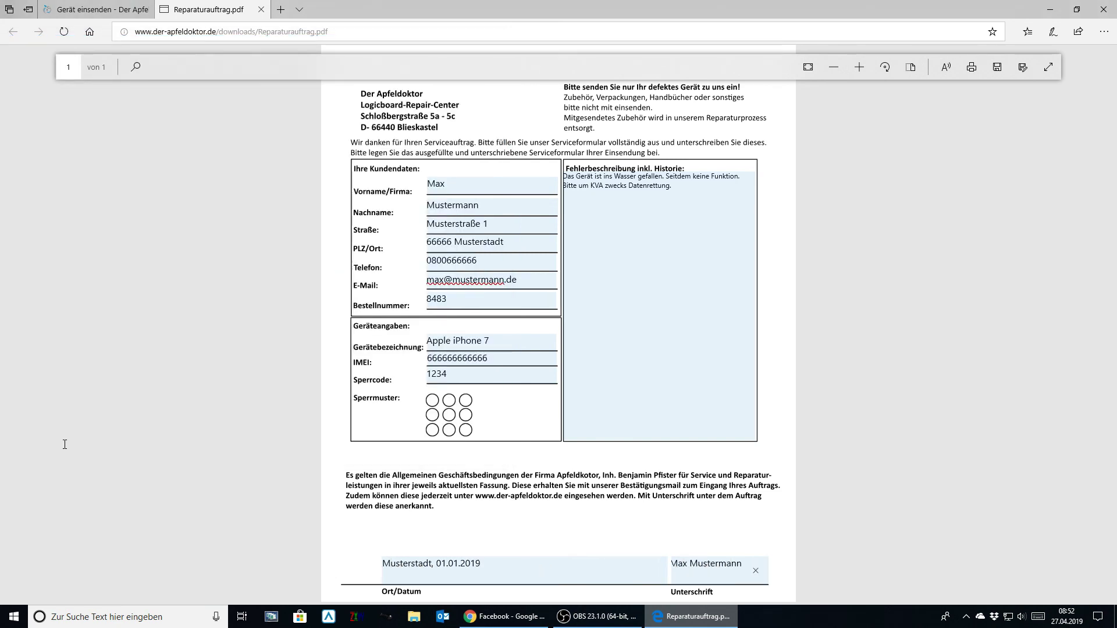